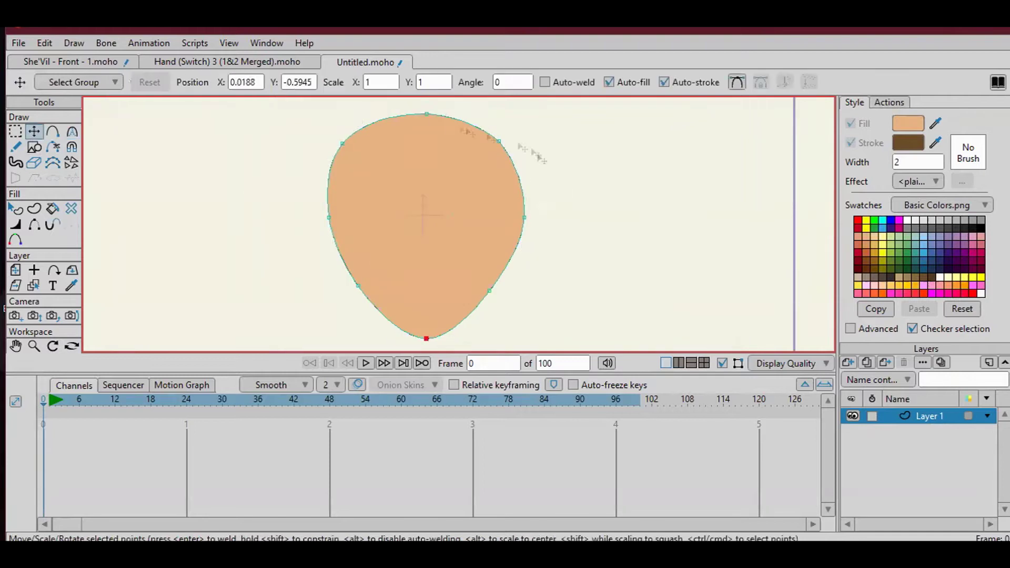
Thicken the outline of the whole head shape evenly using Line Width, with all its points selected, and deselect the points.
scroll(428, 228, down, 2)
key(w)
key(g)
key(ctrl+a)
key(w)
key(ctrl+shift+a)
key(g)
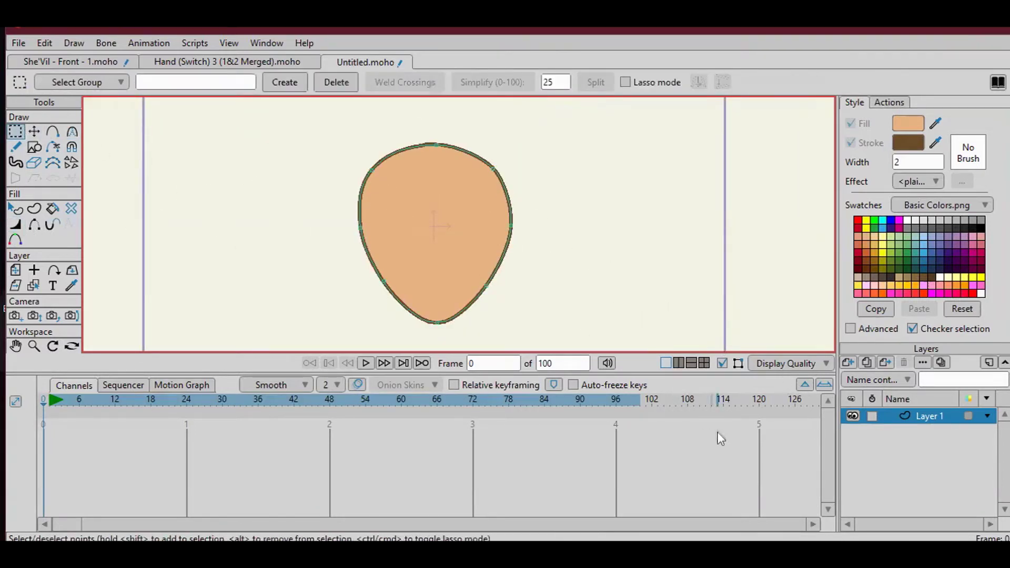
Add a vector layer and draw a white oval eye on the left half of the face, thickening its brown outline.
click(847, 363)
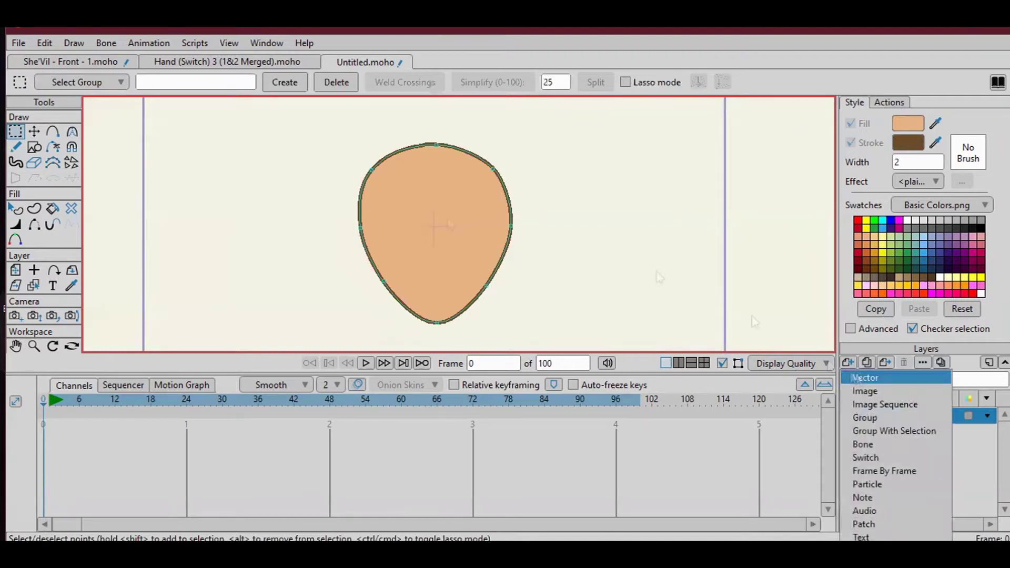
click(865, 375)
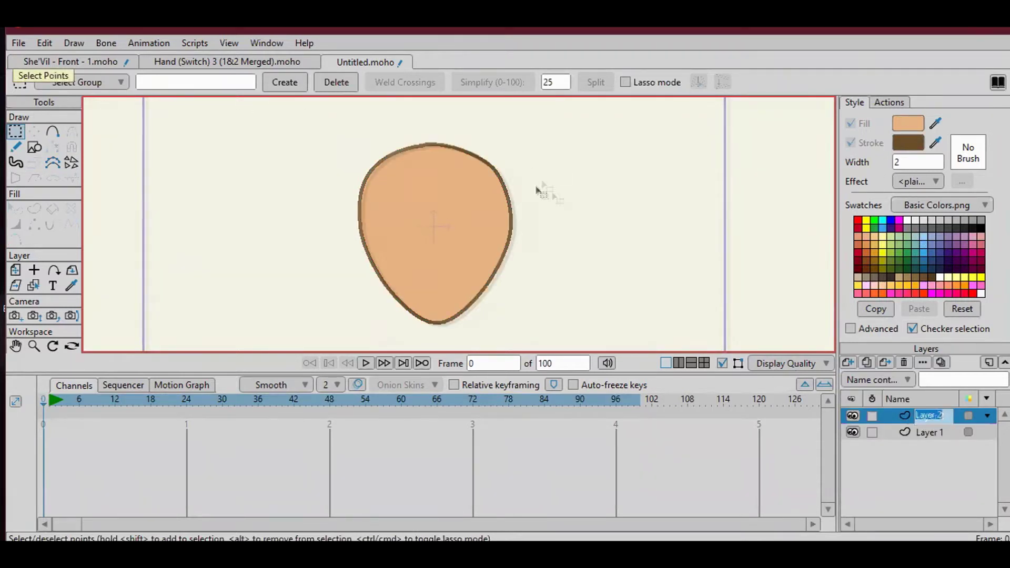
click(933, 441)
click(930, 416)
key(e)
scroll(458, 221, up, 3)
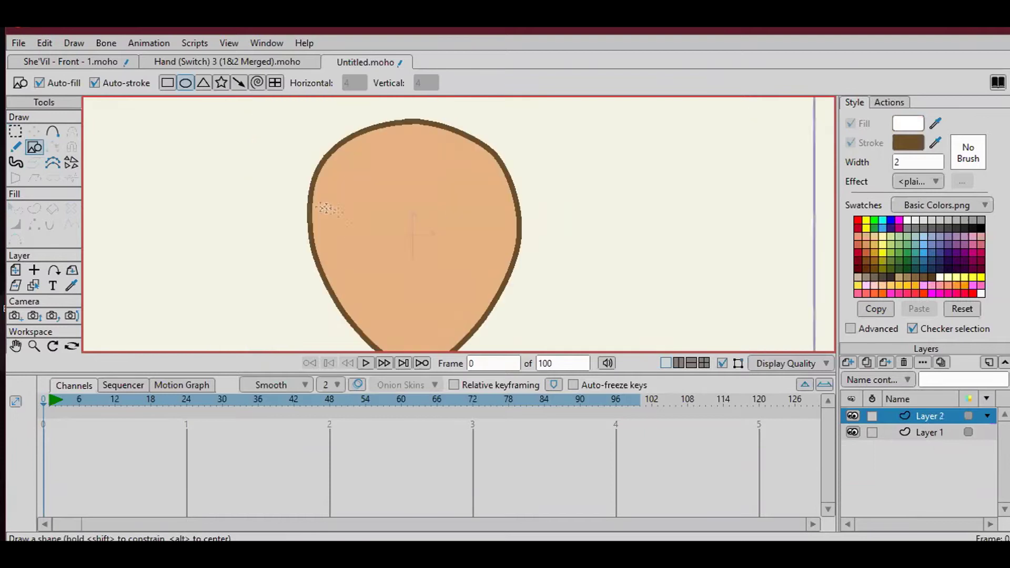
drag(344, 166, 422, 222)
key(t)
key(w)
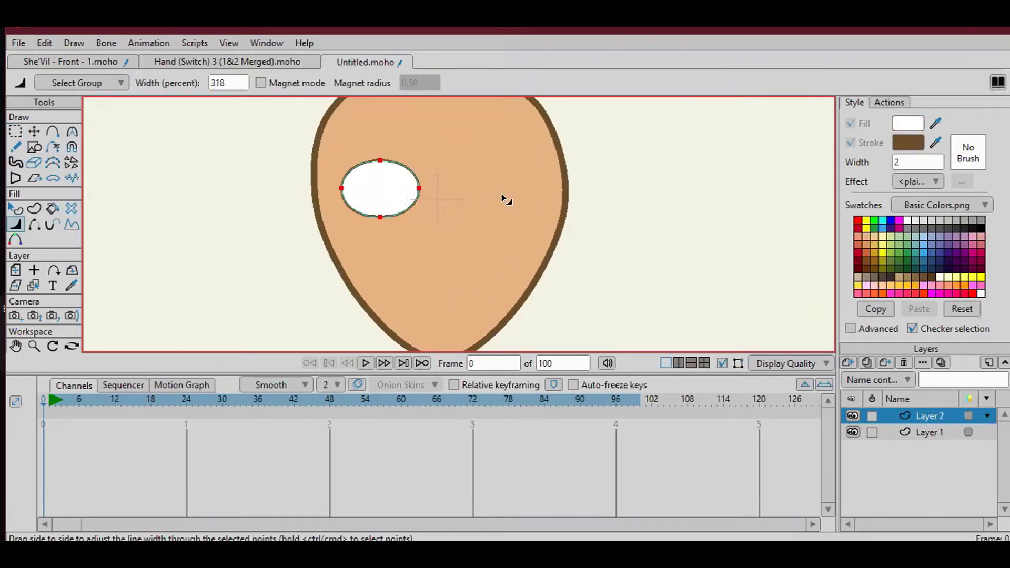
Add another vector layer and draw a light green round iris with a thickened dark green outline centred in the white eye.
click(847, 363)
click(868, 393)
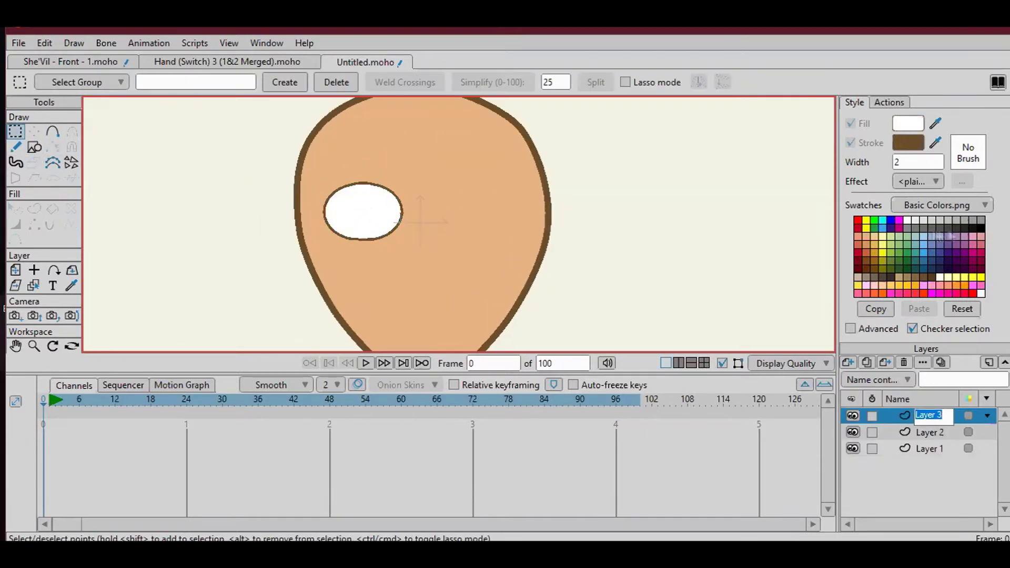
alt+click(898, 265)
scroll(421, 221, up, 2)
key(e)
drag(342, 155, 387, 198)
key(w)
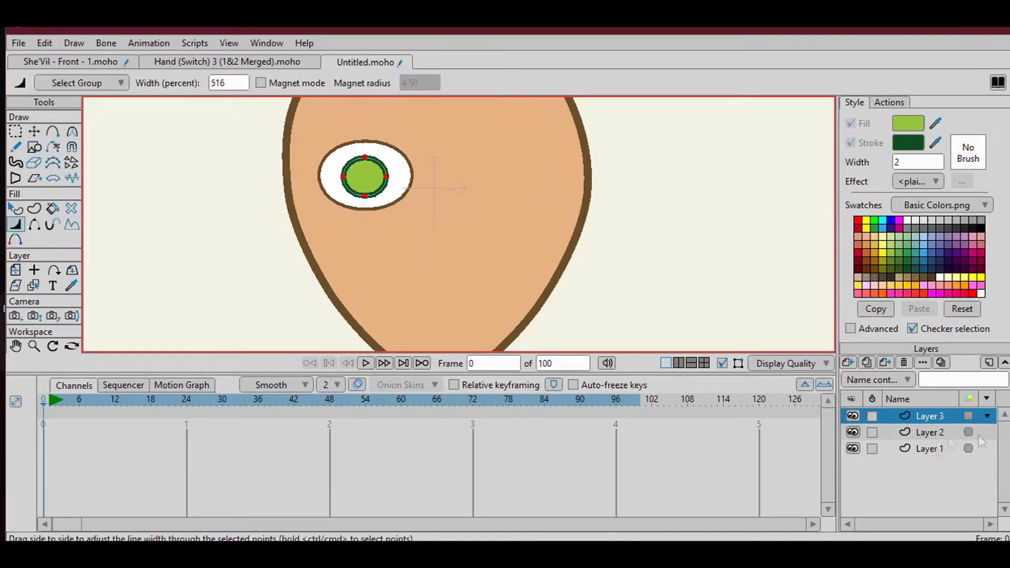
Sharpen the two side points of the eye white with Curvature to give it an almond shape with pointed corners.
click(930, 432)
key(t)
key(c)
drag(318, 176, 314, 175)
drag(413, 175, 417, 175)
Try to close the eye by moving its upper point down to the lower lid.
key(t)
drag(365, 141, 367, 213)
scroll(369, 162, up, 2)
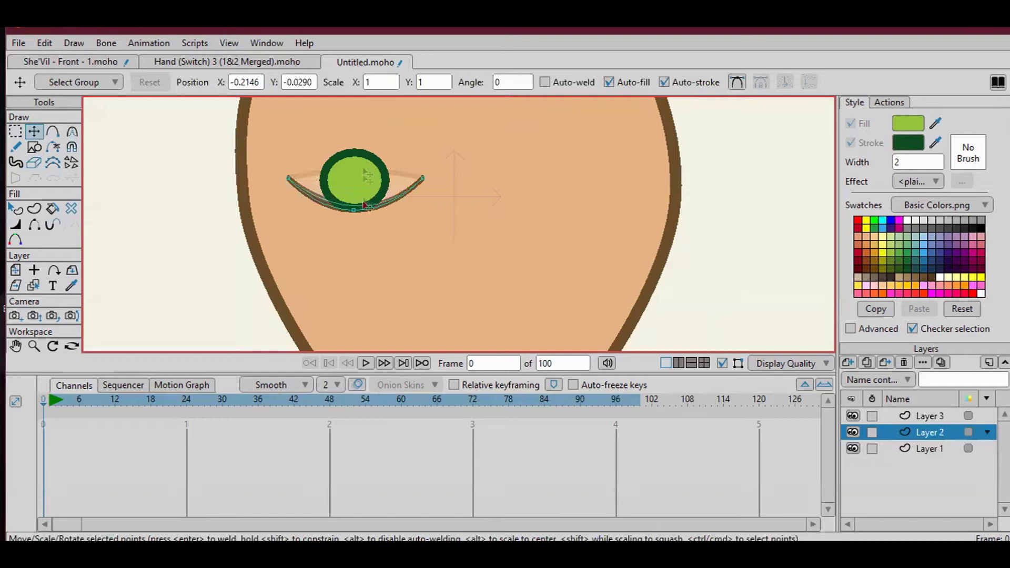
key(ctrl+z)
Create a group layer and place the iris, eye white and head layers inside it.
click(930, 416)
click(848, 363)
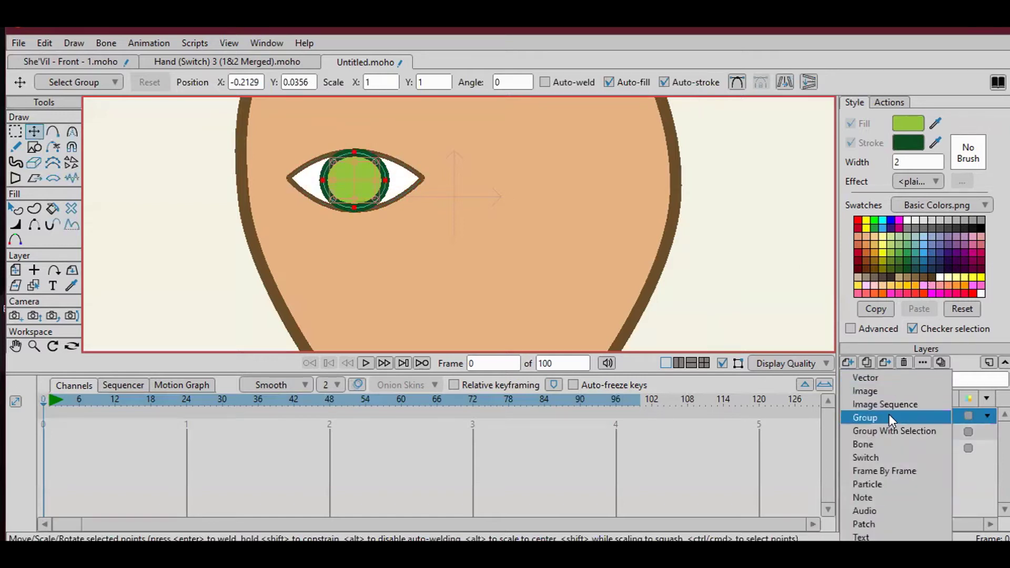
click(890, 415)
click(930, 432)
shift+click(930, 465)
drag(915, 418, 896, 419)
Create a second group inside the first one and move the iris and eye white layers into it.
click(848, 362)
key(Escape)
click(847, 363)
click(890, 417)
click(935, 465)
shift+click(936, 454)
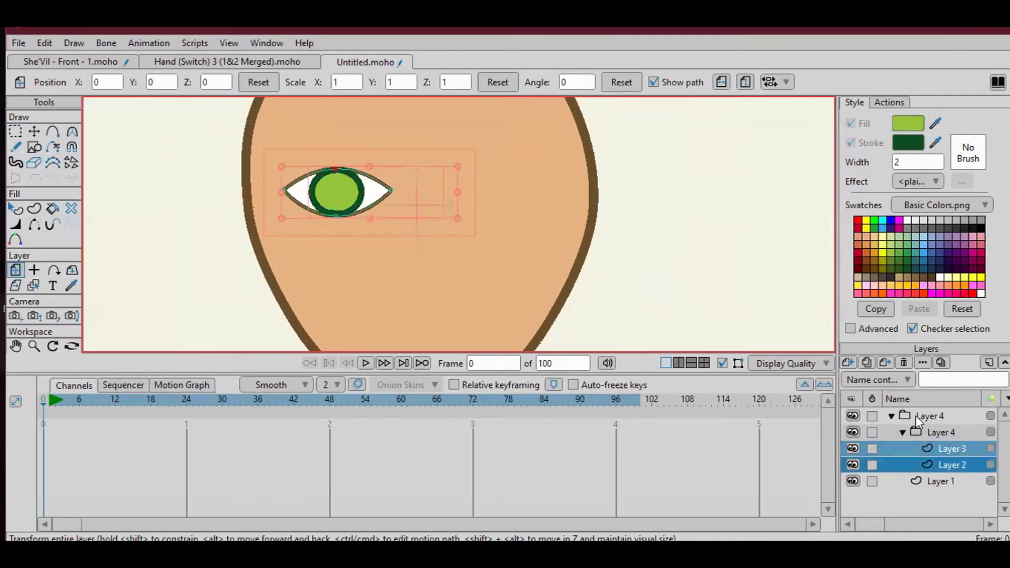
Move the iris layer down to Y -0.0428 so that it overlaps the eye's lower edge.
click(933, 482)
click(942, 465)
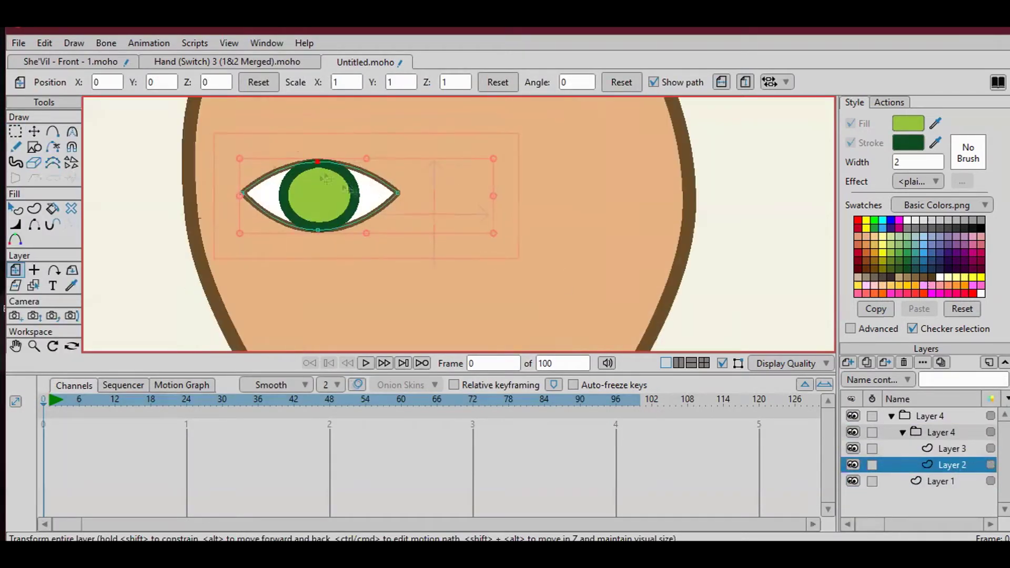
click(950, 452)
click(941, 432)
click(952, 448)
drag(327, 188, 327, 210)
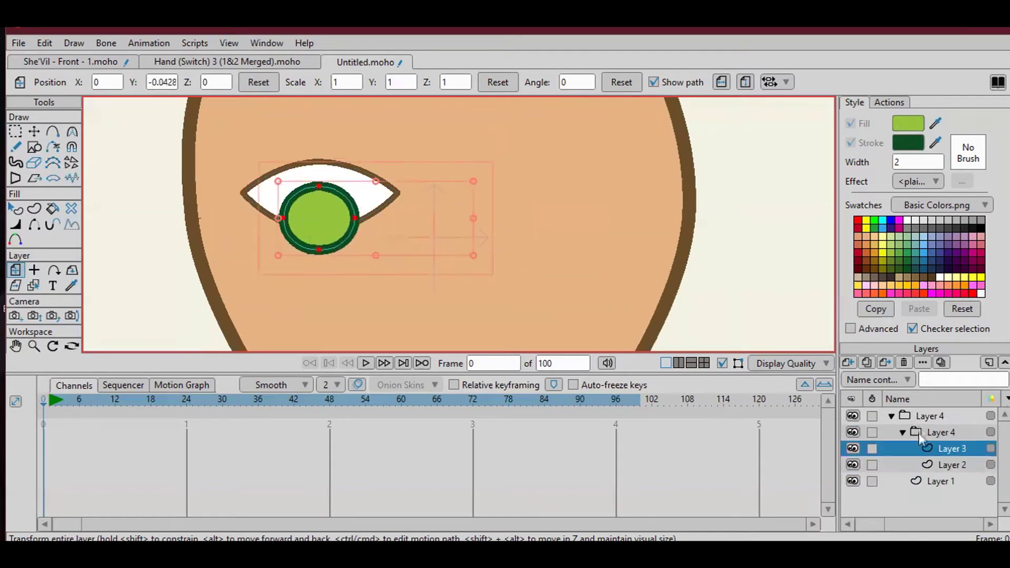
Enable masking on the nested eye group and set the eye white layer's masking so its outline stays above the iris.
double_click(941, 432)
key(Return)
scroll(348, 234, up, 3)
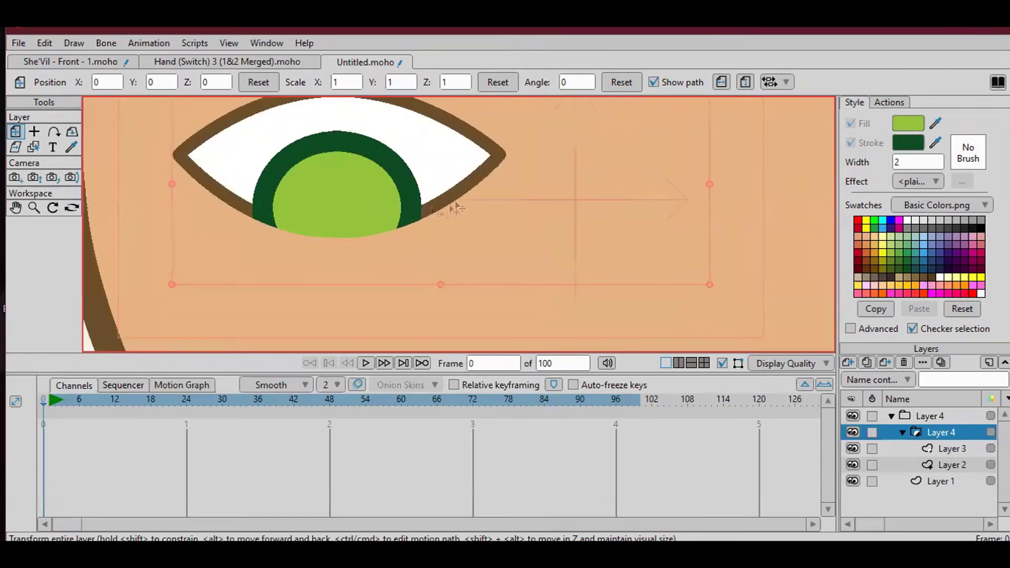
click(947, 465)
double_click(935, 464)
key(Return)
scroll(347, 213, down, 2)
Move the iris points back up so the iris is centred in the eye.
click(950, 448)
key(o)
key(t)
drag(346, 200, 343, 144)
ctrl+alt+click(343, 158)
scroll(412, 136, down, 2)
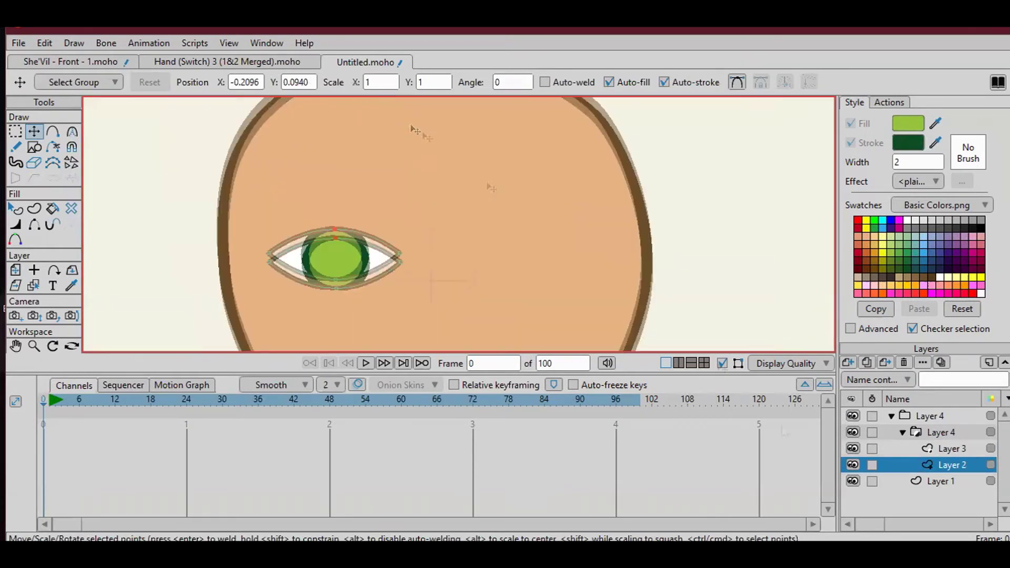
Add a vector layer above the iris and draw a small light grey oval highlight on the iris's left side.
click(950, 448)
scroll(667, 283, up, 3)
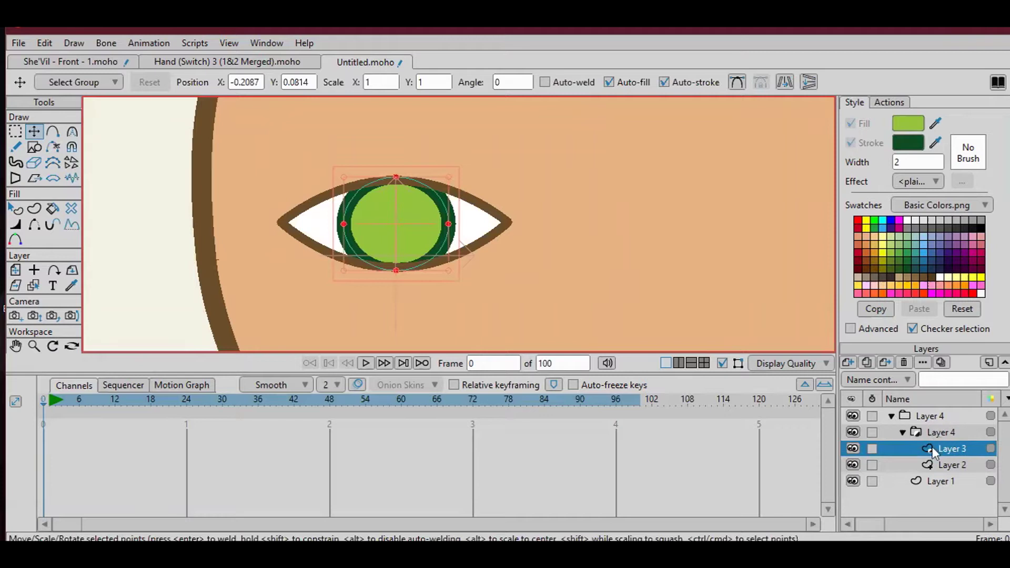
click(848, 363)
click(863, 372)
key(r)
click(924, 220)
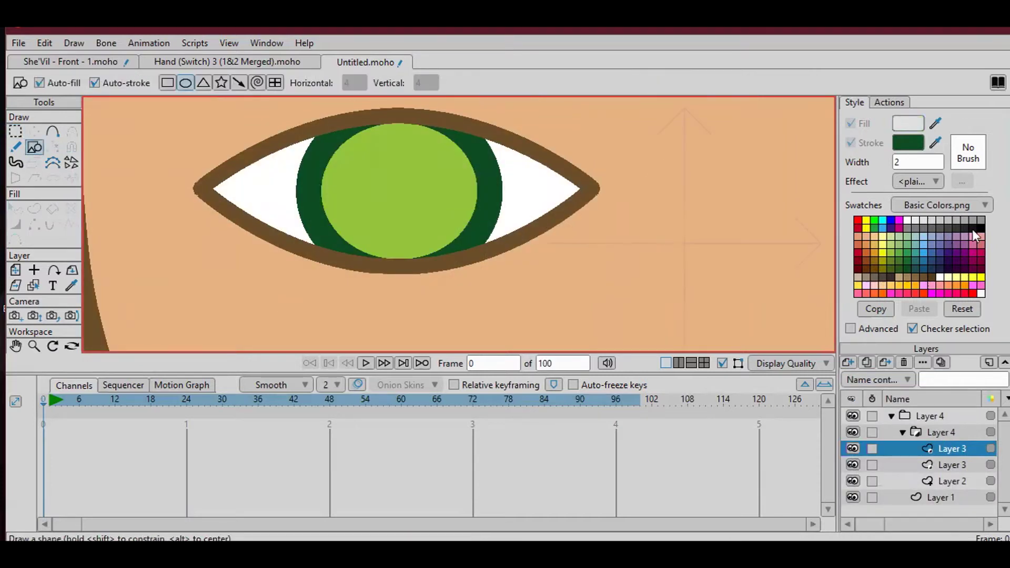
mouse_move(359, 206)
mouse_down()
mouse_move(375, 209)
mouse_move(340, 202)
mouse_up()
key(m)
scroll(548, 208, down, 3)
scroll(548, 207, up, 2)
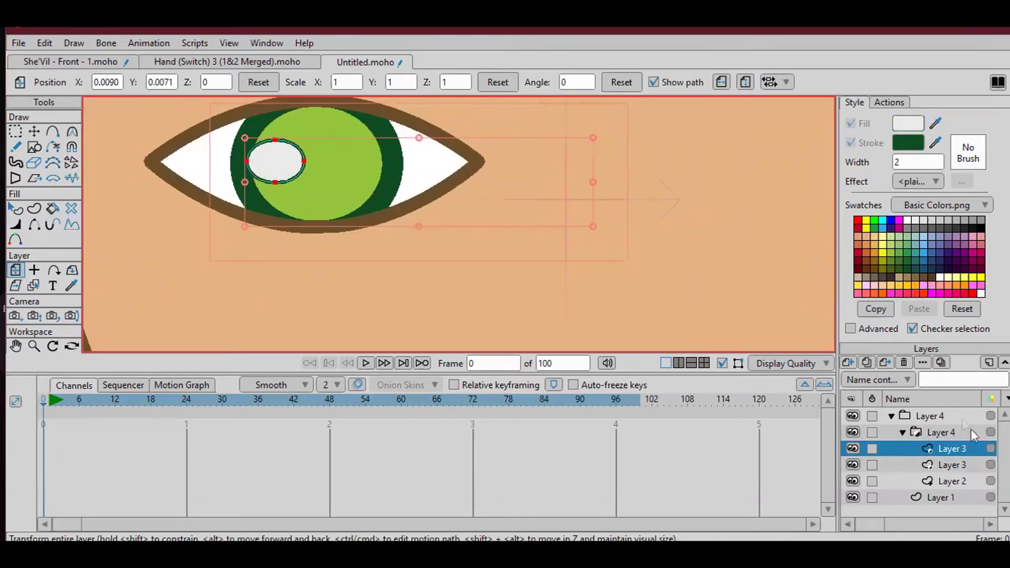
Draw a dark green round pupil in the centre of the iris and bring the highlight in front of it.
scroll(316, 105, up, 2)
key(e)
drag(264, 137, 368, 233)
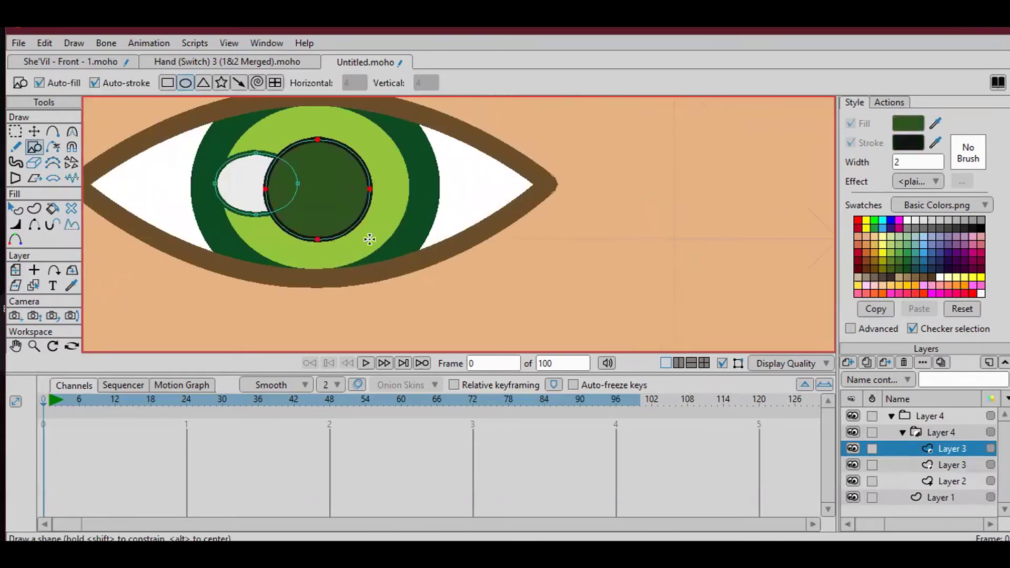
key(q)
click(265, 193)
key(g)
scroll(368, 239, down, 3)
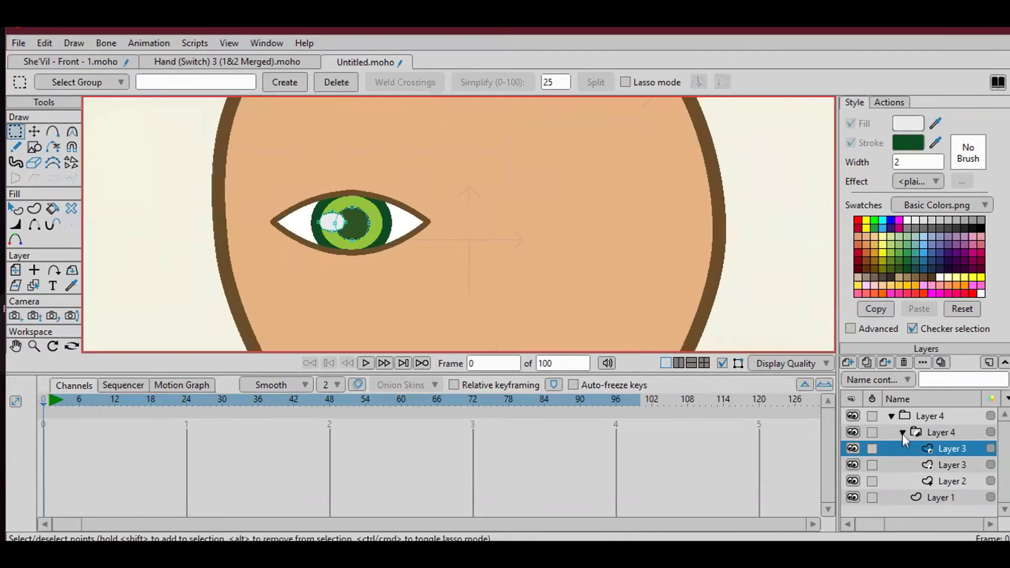
Group the iris layer with the pupil and highlight layer, and name the whole eye group "eye".
click(961, 465)
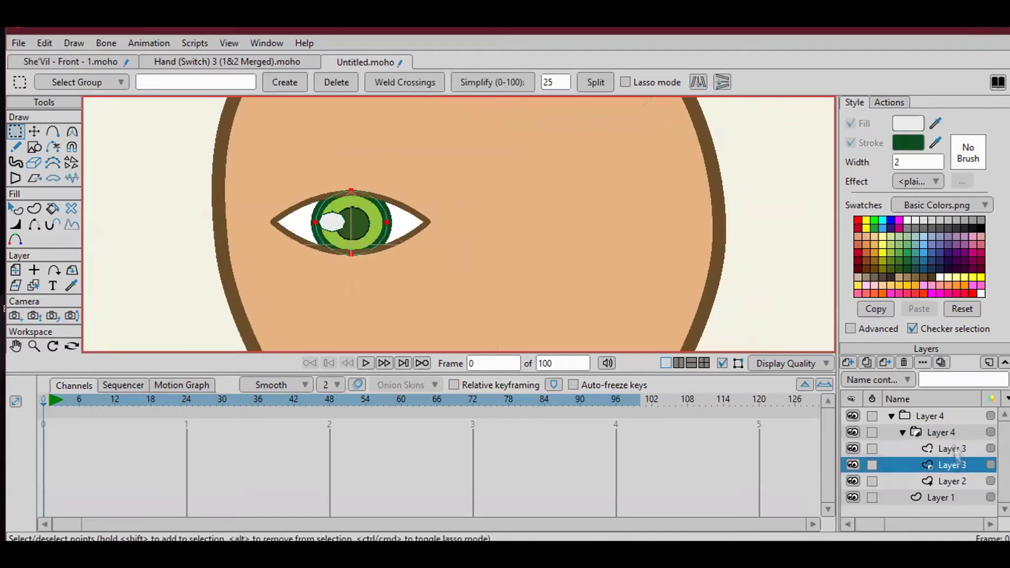
shift+click(949, 450)
click(847, 362)
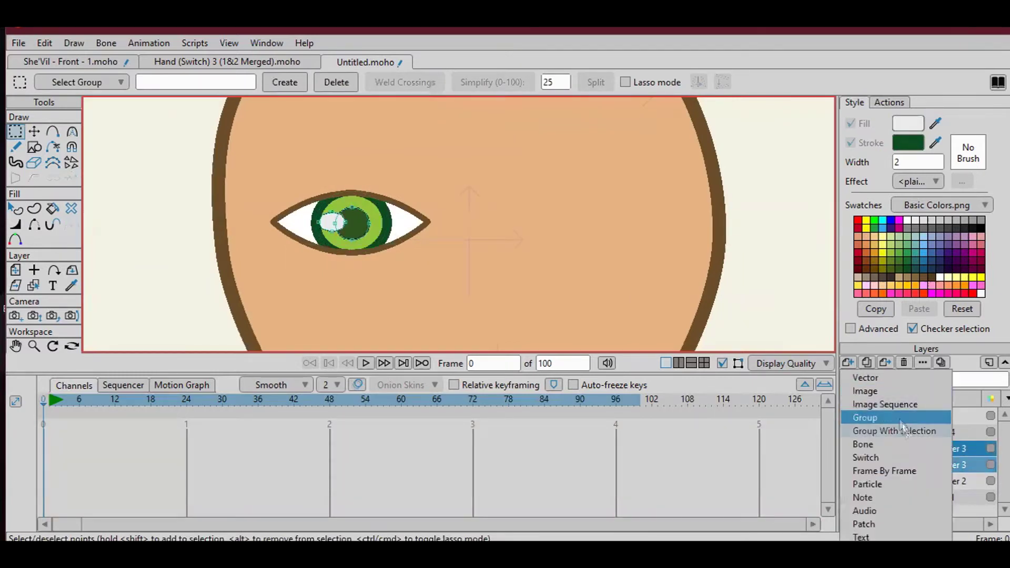
click(904, 433)
Duplicate the eye group and place the copy on the right half of the face at X 0.4358, Y 0.0045.
key(ctrl+r)
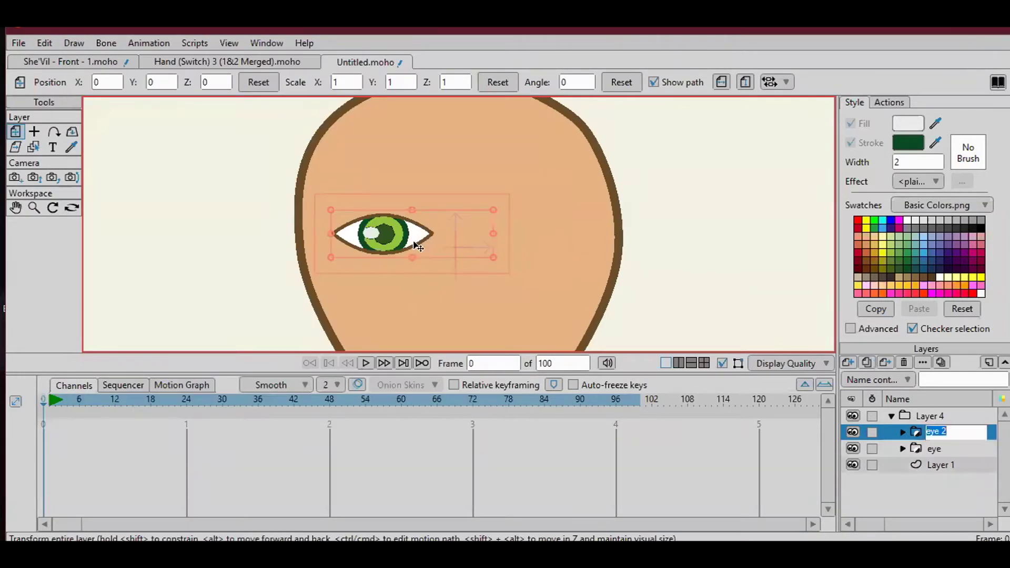
drag(417, 246, 541, 253)
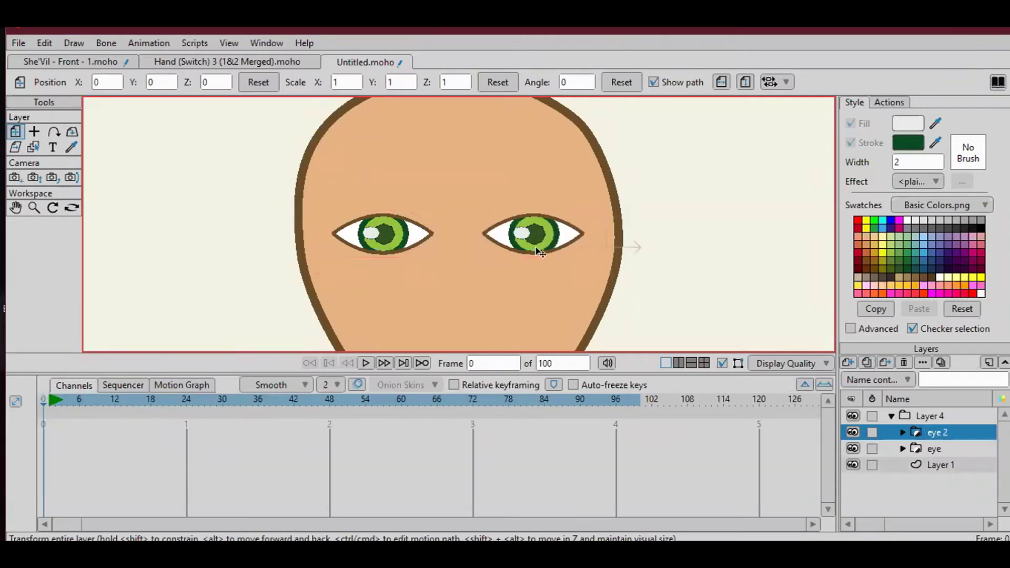
scroll(641, 179, down, 3)
Add a vector layer and draw an angular eyebrow outline above the right-hand eye with dark grey fill and near-black stroke.
click(848, 363)
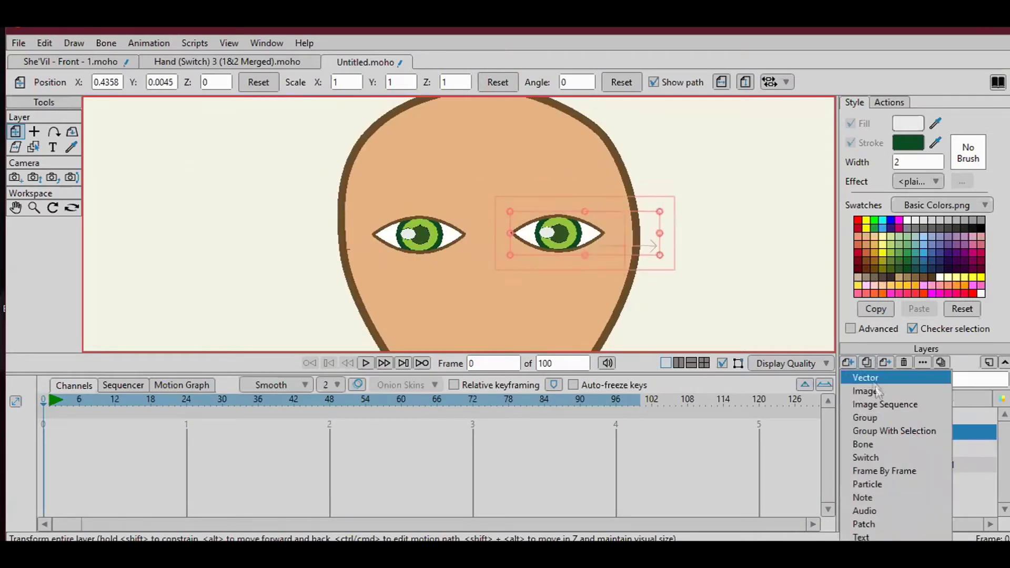
click(868, 377)
click(964, 229)
shift+click(964, 229)
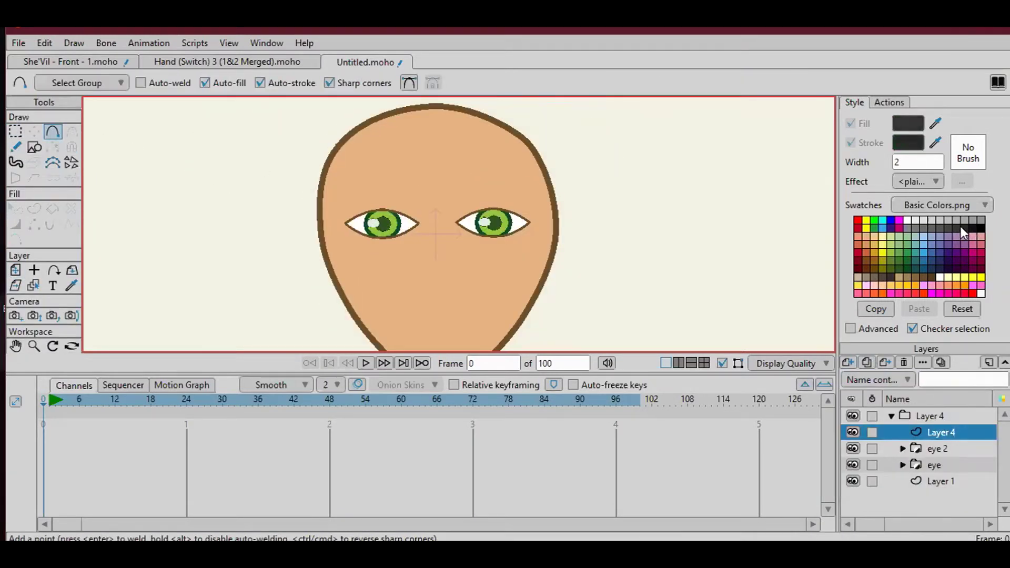
drag(390, 196, 428, 186)
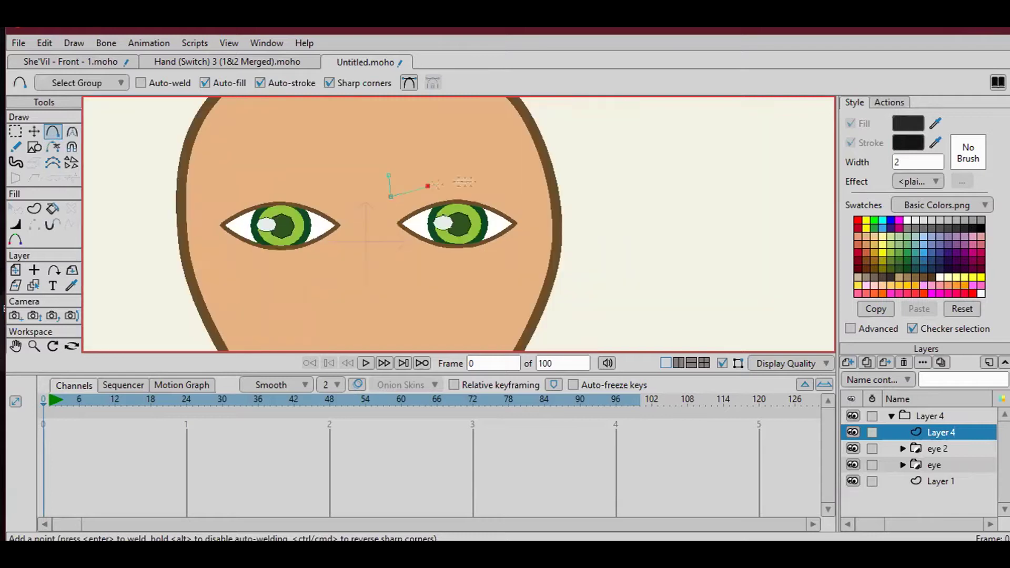
click(392, 171)
scroll(392, 171, up, 2)
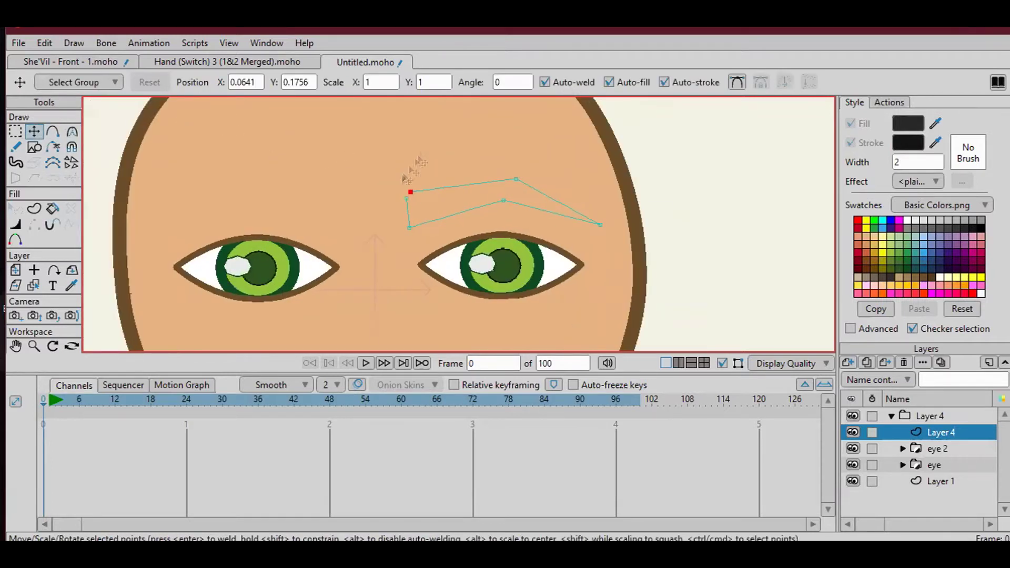
Adjust the eyebrow's line width and round its upper and lower middle points with a curvature of 0.30.
click(15, 132)
click(15, 224)
scroll(422, 183, up, 1)
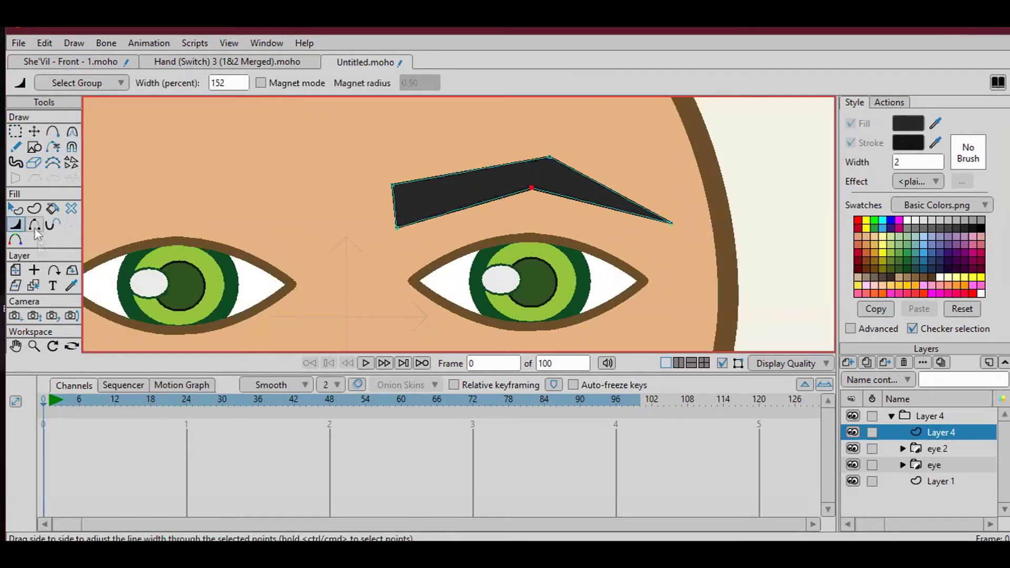
click(73, 133)
mouse_move(550, 157)
mouse_down()
mouse_move(739, 162)
mouse_move(549, 156)
mouse_up()
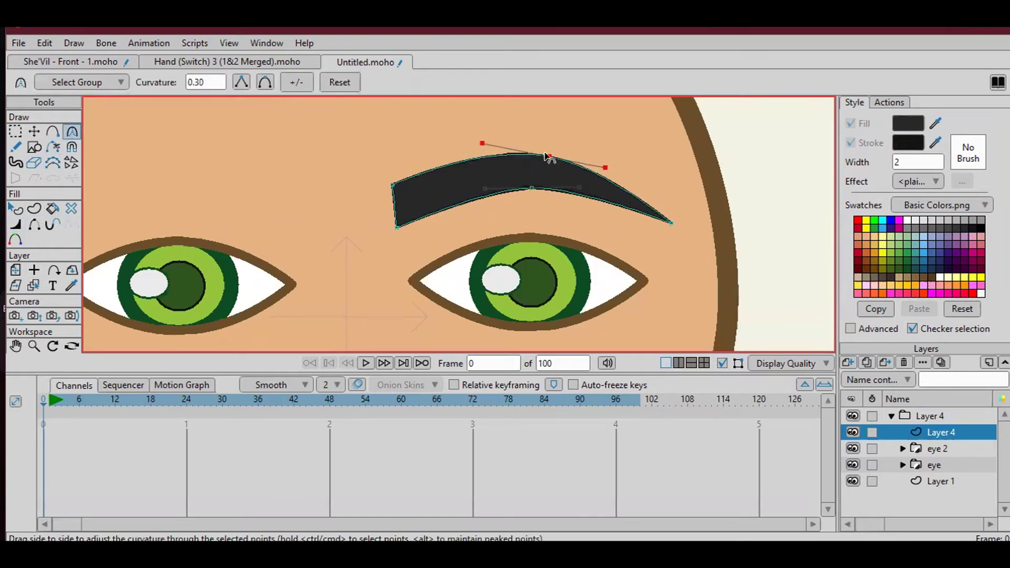
Move the eyebrow points up and outward, and refine the curvature of its upper edge and inner corner.
key(t)
drag(468, 184, 494, 168)
key(c)
drag(516, 127, 432, 169)
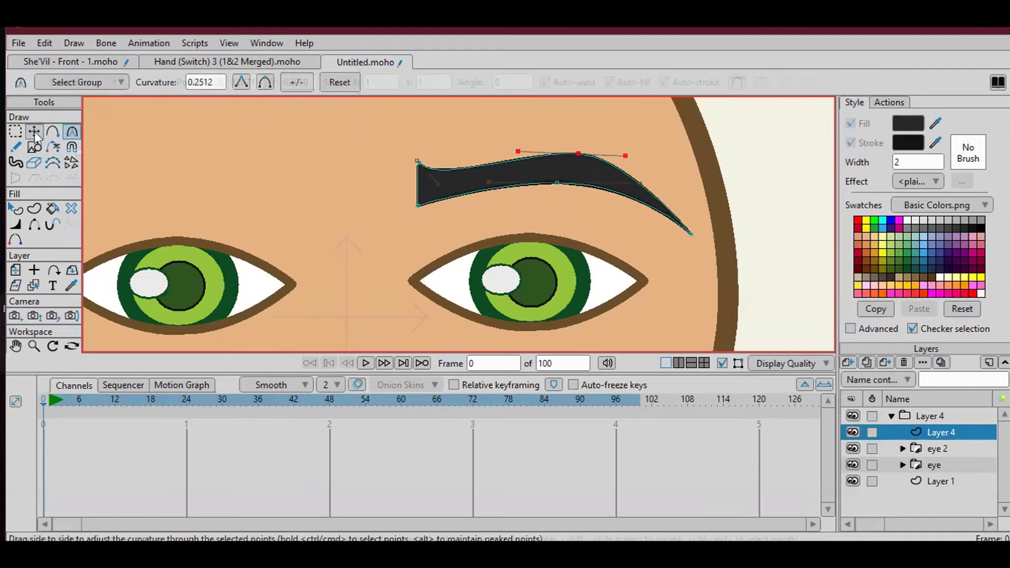
key(t)
scroll(578, 169, down, 3)
Copy and paste the eyebrow, move the copy above the left-hand eye and flip it horizontally.
key(g)
key(ctrl+a)
key(ctrl+c)
key(ctrl+v)
key(t)
drag(593, 178, 390, 182)
click(785, 82)
scroll(494, 195, down, 2)
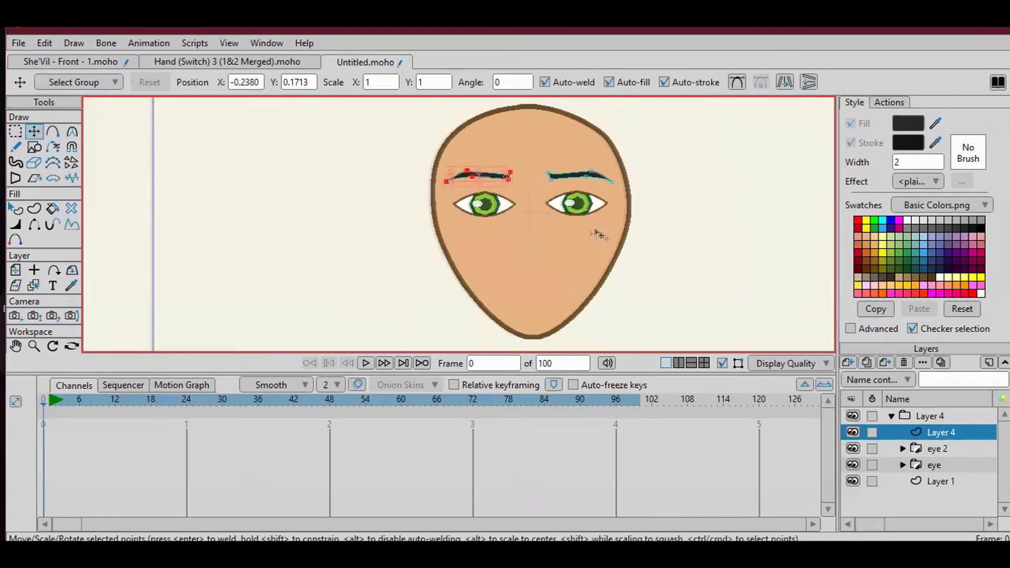
Rename the eyebrow layer "eyebrows" and the face shape layer "Head".
double_click(935, 433)
text(eyebrows)
key(Return)
double_click(938, 482)
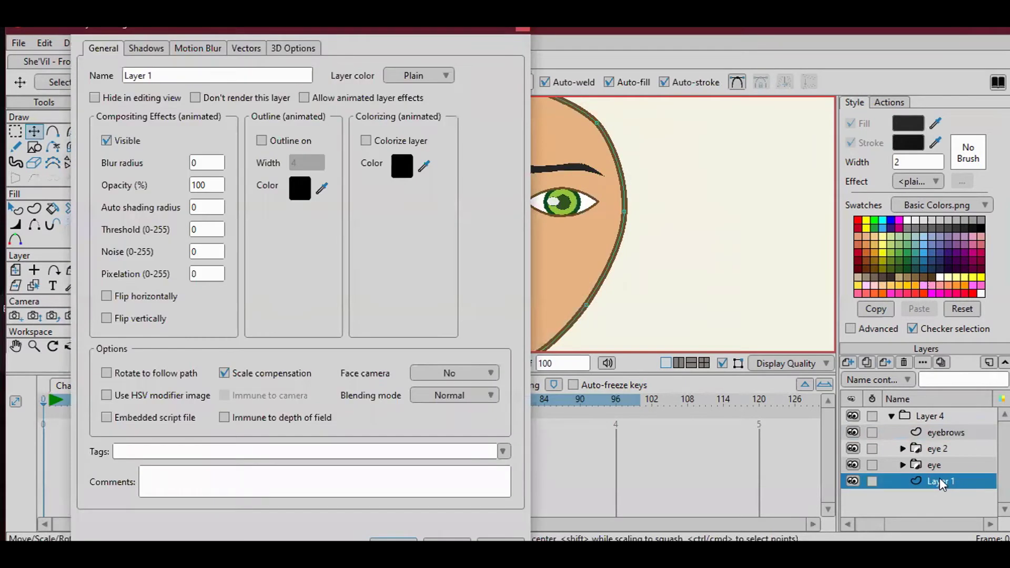
text(Head)
key(Return)
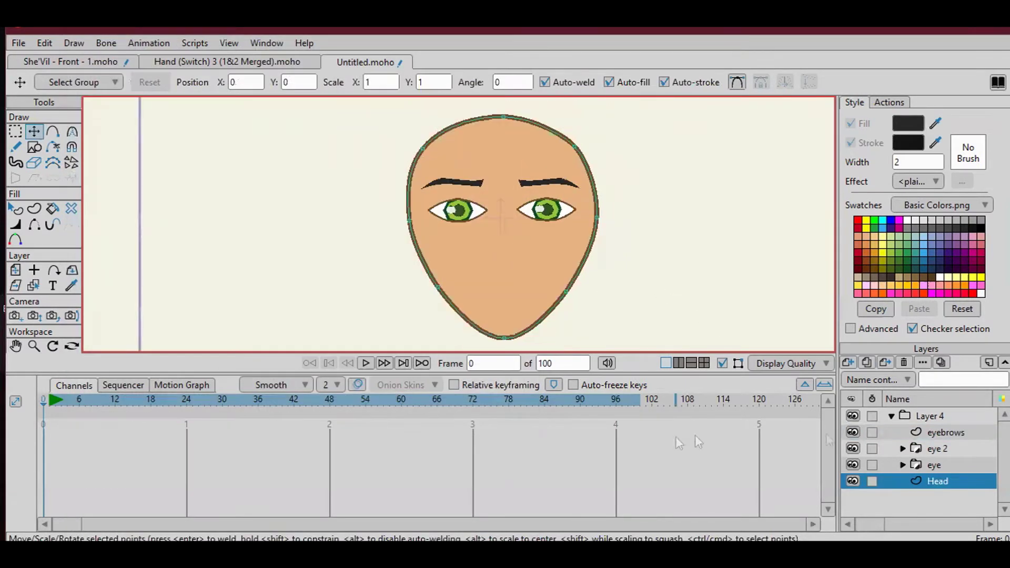
Enable masking on the outer group and set the masking of the Head layer inside it.
double_click(930, 416)
click(249, 48)
key(Return)
double_click(938, 481)
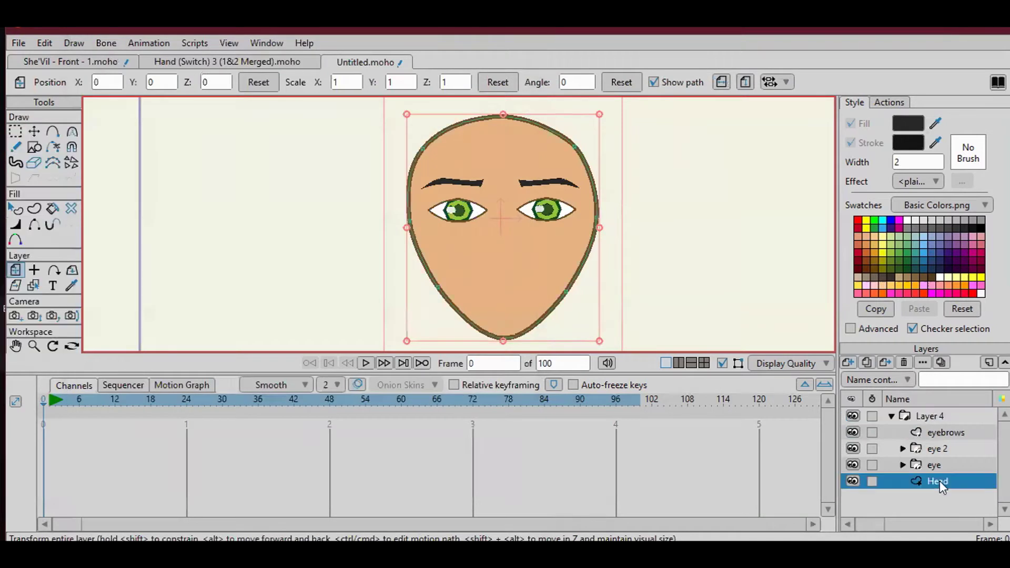
key(Return)
click(936, 449)
mouse_move(562, 211)
mouse_down()
mouse_move(600, 213)
mouse_move(558, 226)
mouse_up()
key(ctrl+r)
key(Escape)
scroll(558, 243, down, 2)
scroll(558, 226, down, 2)
Collapse the outer group and rename it "Head".
click(892, 416)
double_click(930, 416)
text(Head)
key(Return)
Add a vector layer above the eyebrows layer inside the Head group and name it "Nose".
click(892, 416)
click(942, 432)
click(847, 363)
key(r)
double_click(941, 432)
text(Nose)
key(Return)
Draw a closed nose outline between and below the eyes, filled with the skin colour and stroked in the face outline's dark brown.
scroll(418, 243, up, 3)
click(418, 243)
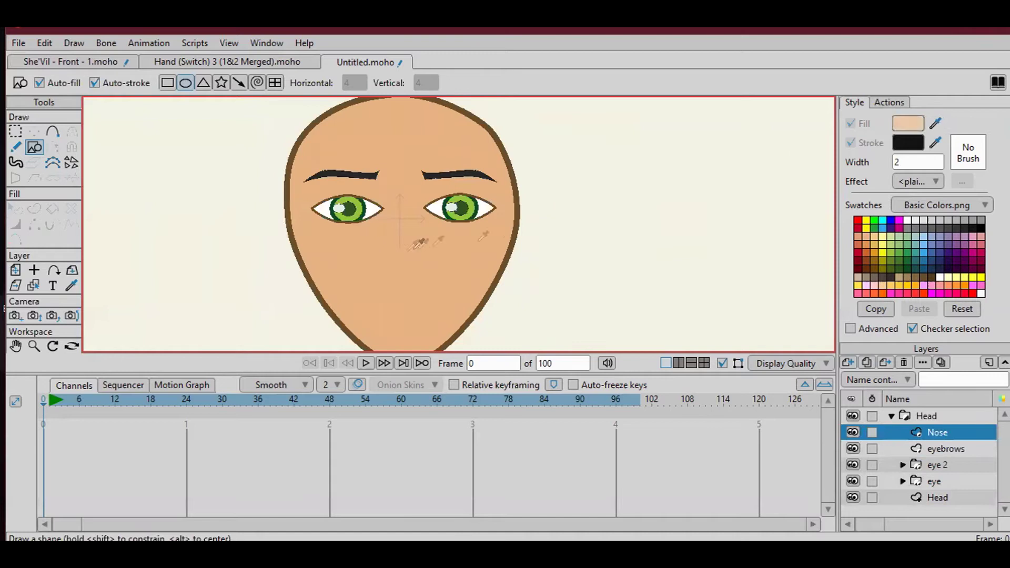
click(519, 213)
scroll(433, 198, up, 2)
key(a)
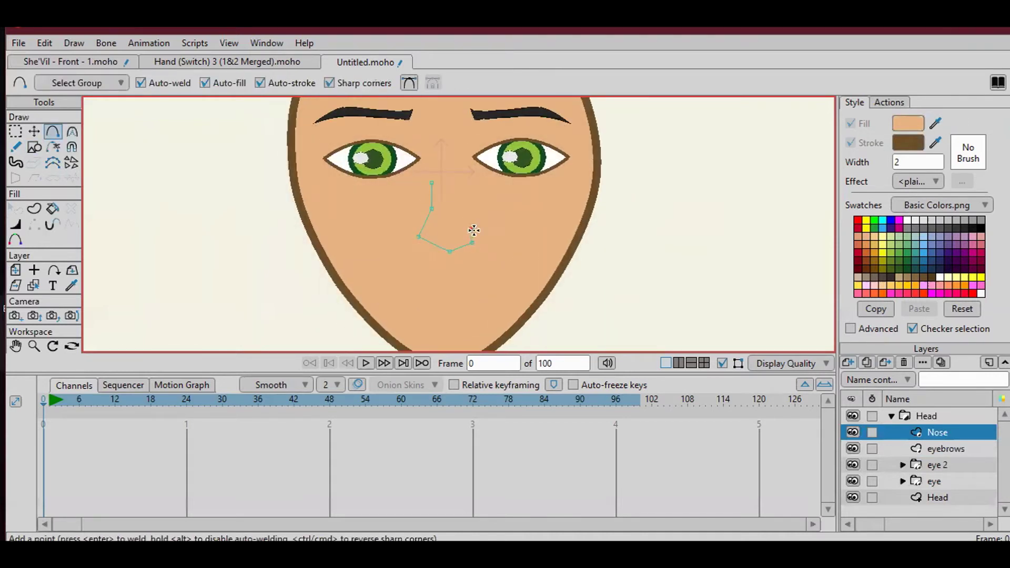
key(u)
key(space)
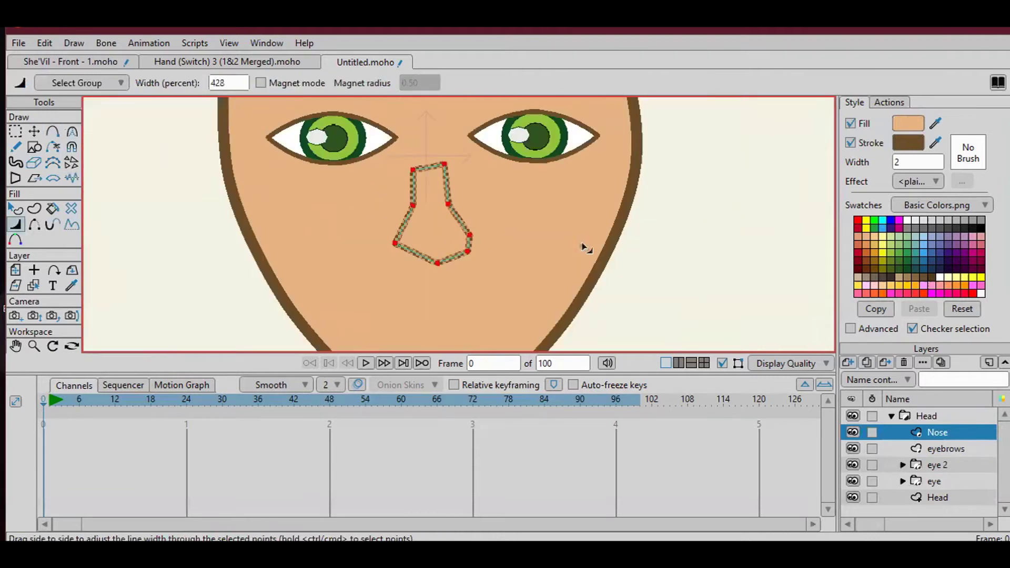
Hide the outline segments across the nose's bridge and along its right side, and curve the base of the nose.
key(t)
scroll(315, 204, up, 2)
key(h)
key(t)
scroll(496, 262, down, 2)
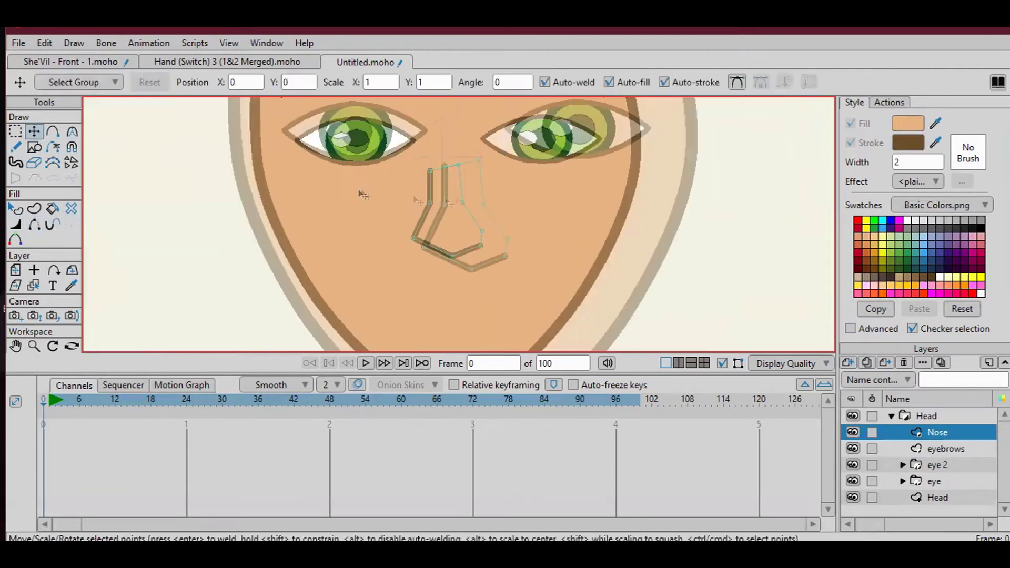
scroll(500, 258, up, 3)
key(c)
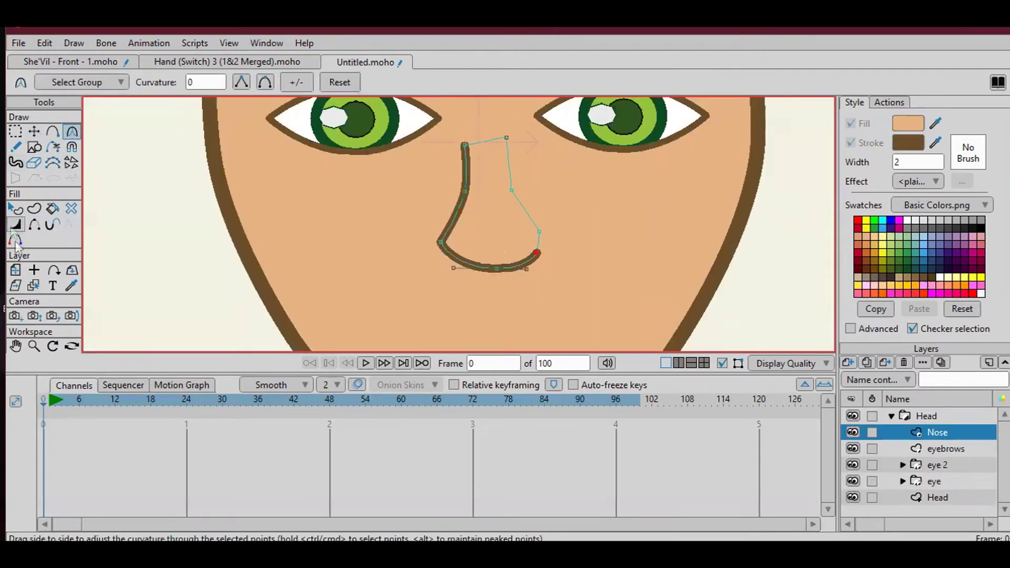
Taper the nose's stroke towards its ends, refine its points and curvature, and preview the render.
click(16, 224)
scroll(287, 226, up, 1)
key(t)
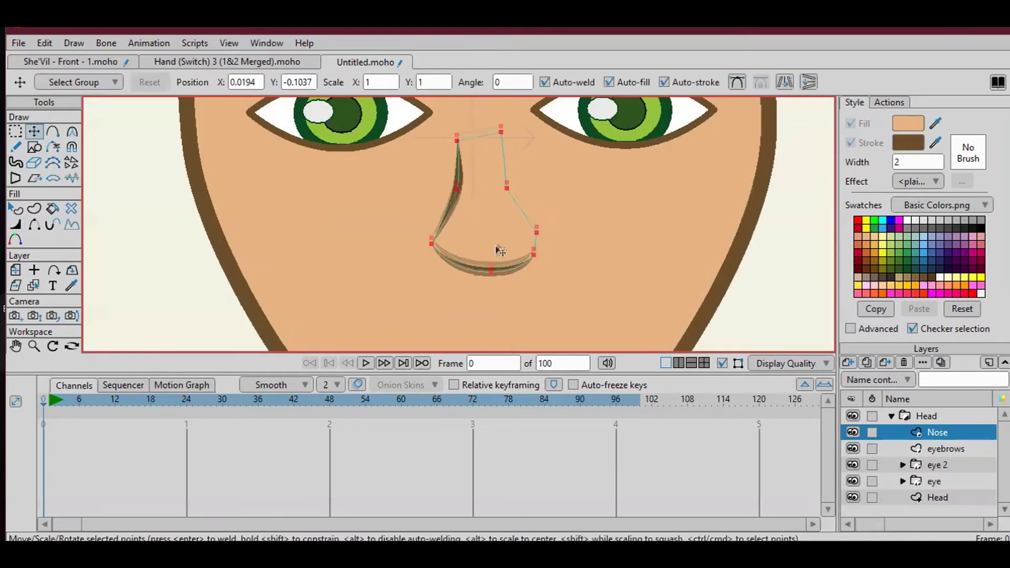
key(c)
scroll(479, 136, up, 2)
key(t)
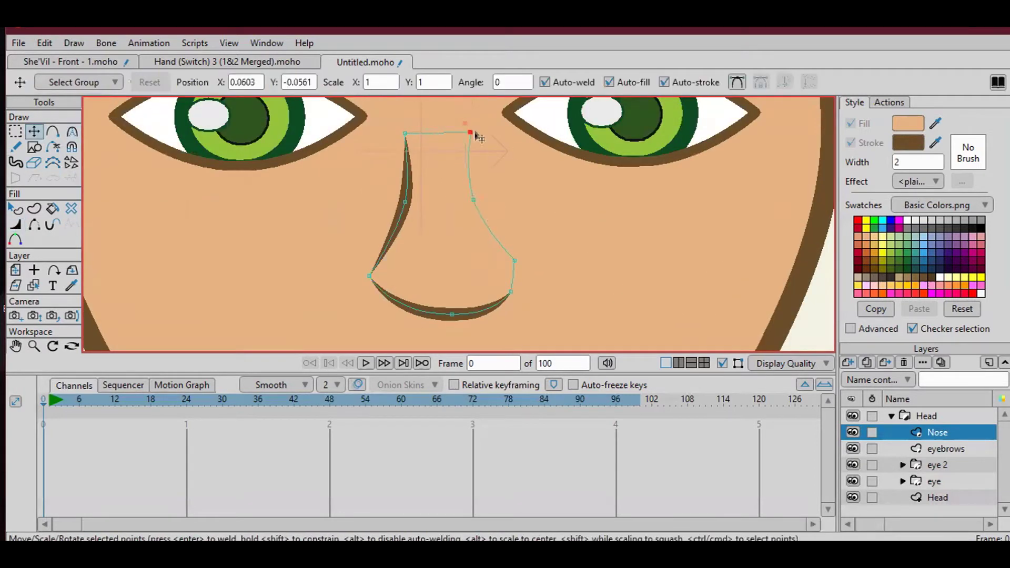
scroll(526, 285, down, 3)
key(ctrl+r)
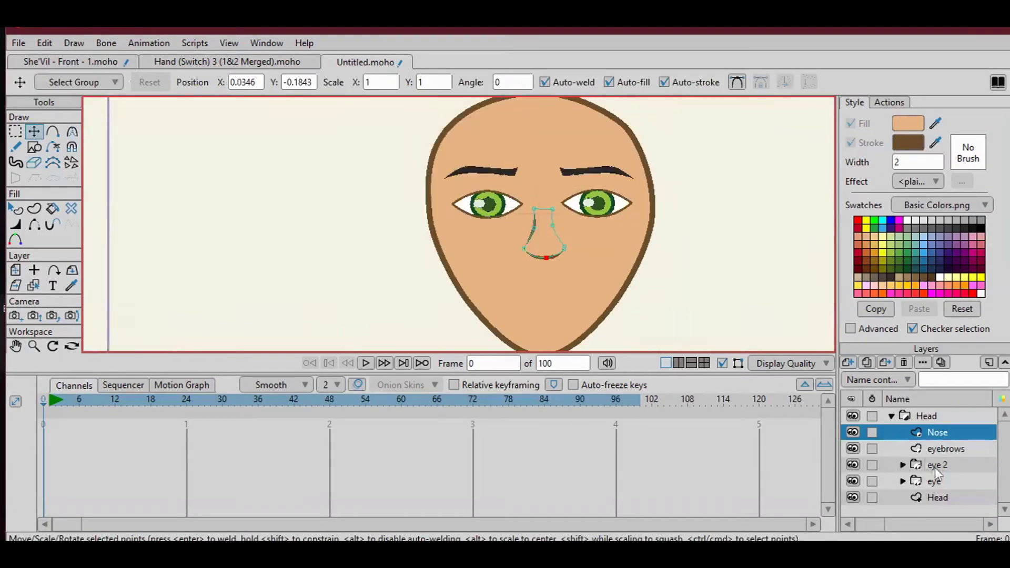
Add a group layer named "Mouth" above the Nose layer and place a new vector layer inside it.
click(854, 364)
click(885, 416)
text(Mouth)
key(Return)
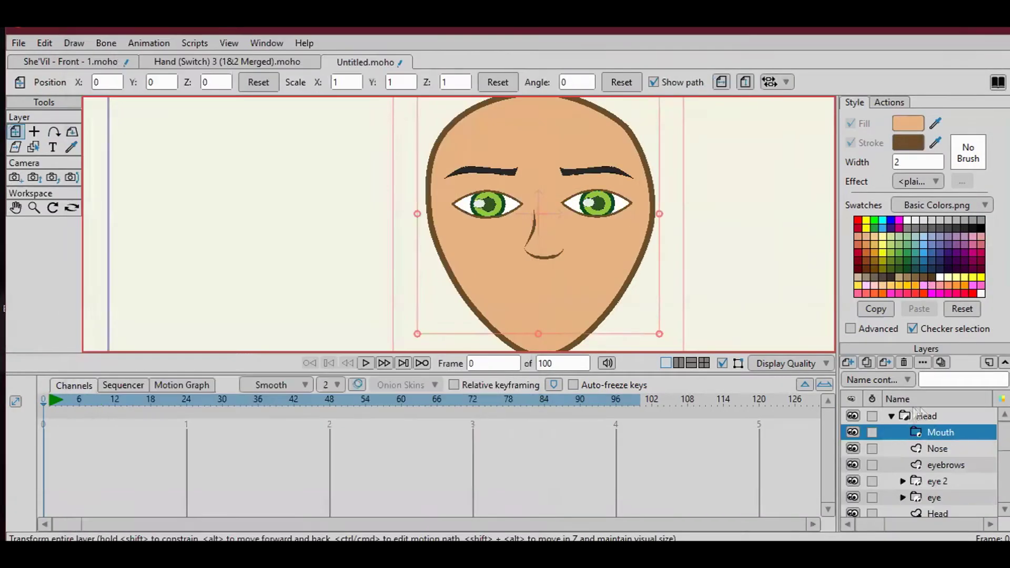
drag(936, 432, 921, 445)
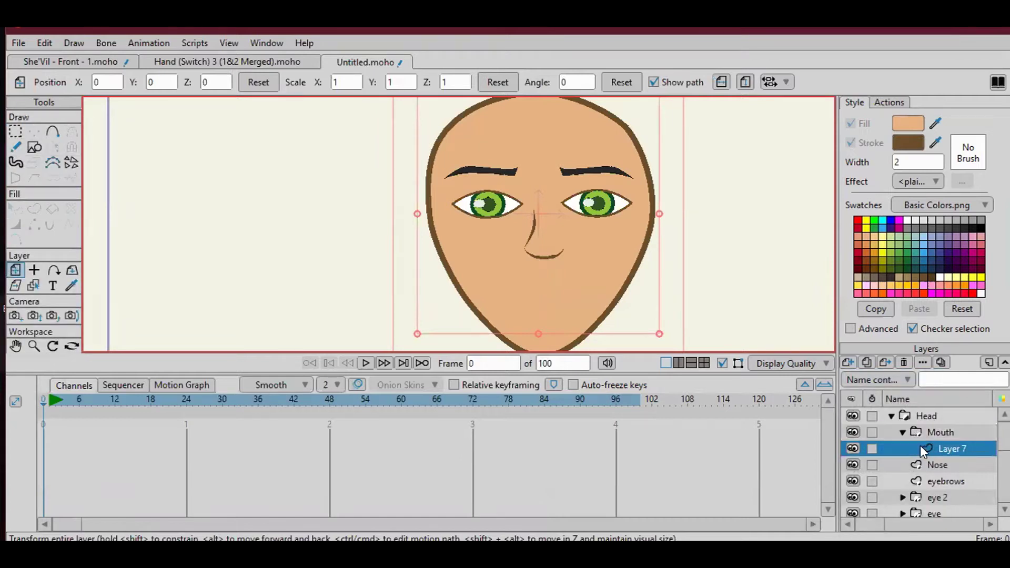
Choose a dark maroon fill and brown stroke, and draw a closed wide mouth outline below the nose.
scroll(677, 198, up, 2)
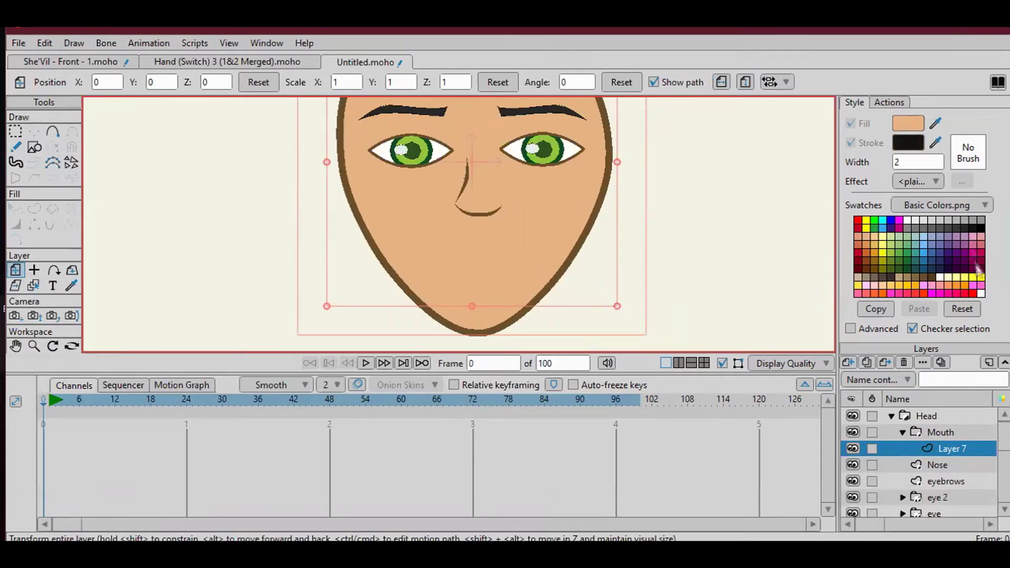
click(908, 143)
click(970, 400)
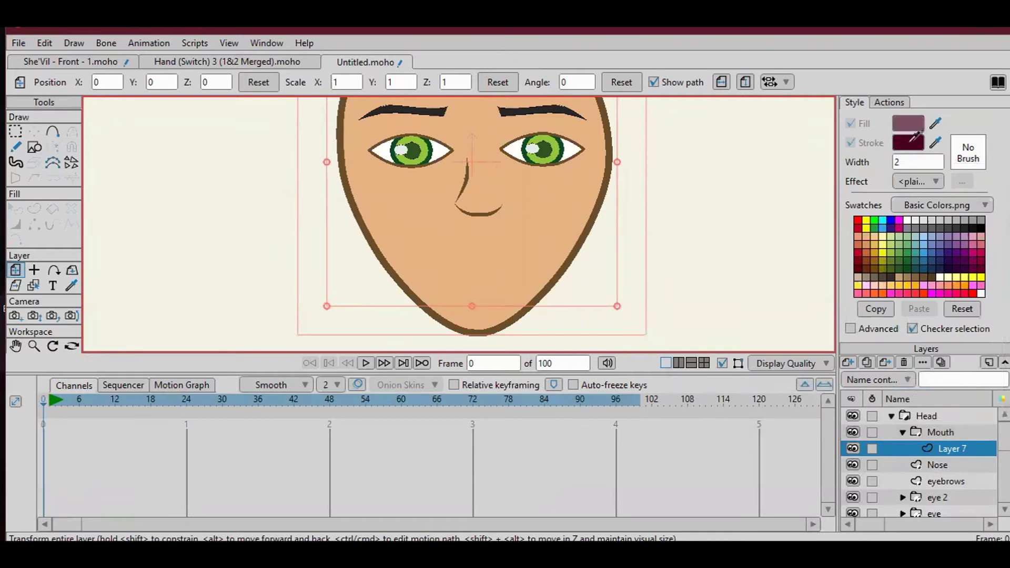
scroll(354, 230, up, 2)
key(a)
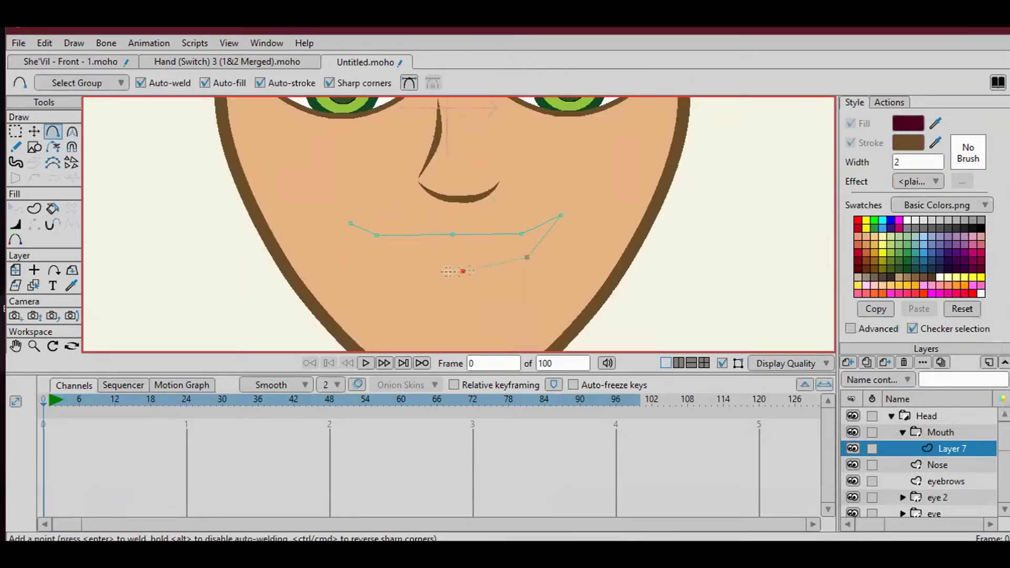
drag(387, 265, 351, 224)
Lower the mouth's bottom edge and round its lower corners to make an open mouth.
key(t)
drag(457, 262, 461, 288)
drag(521, 233, 527, 237)
key(ctrl+z)
key(c)
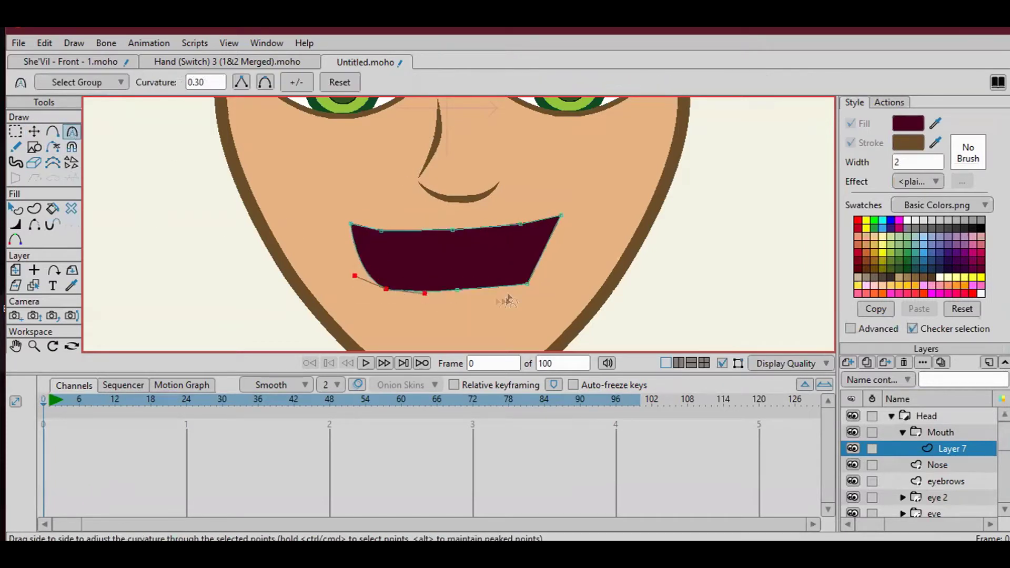
scroll(457, 253, up, 2)
key(t)
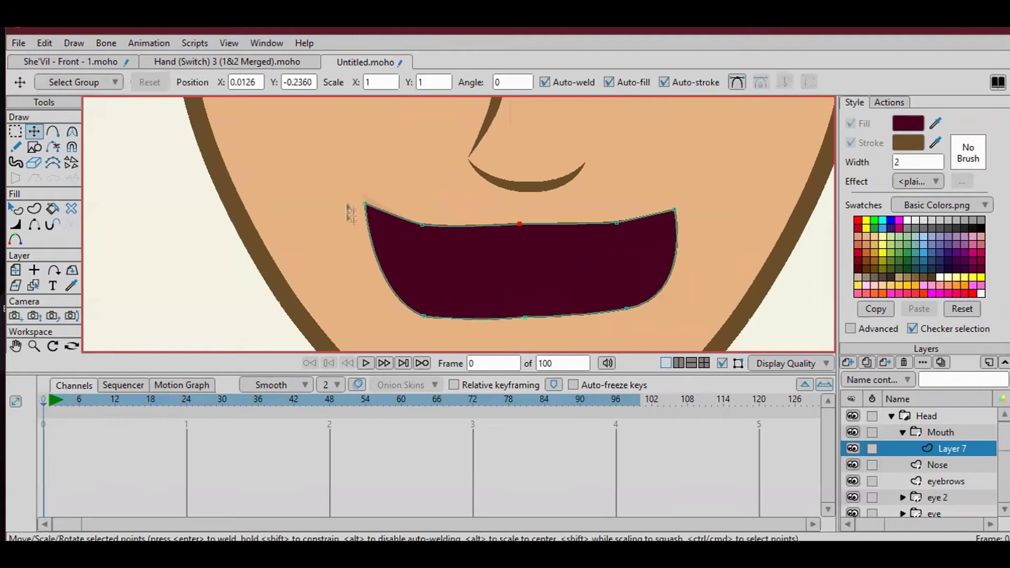
Refine the mouth's corner and edge points and their curvature into a smooth open smile.
key(c)
key(t)
key(ctrl+z)
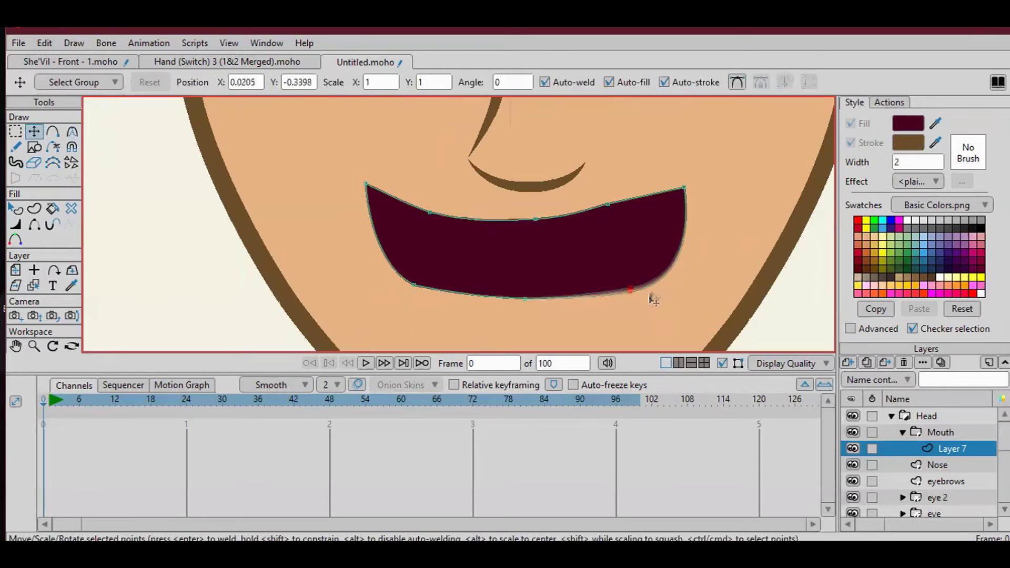
drag(542, 311, 537, 337)
key(c)
key(t)
key(ctrl+z)
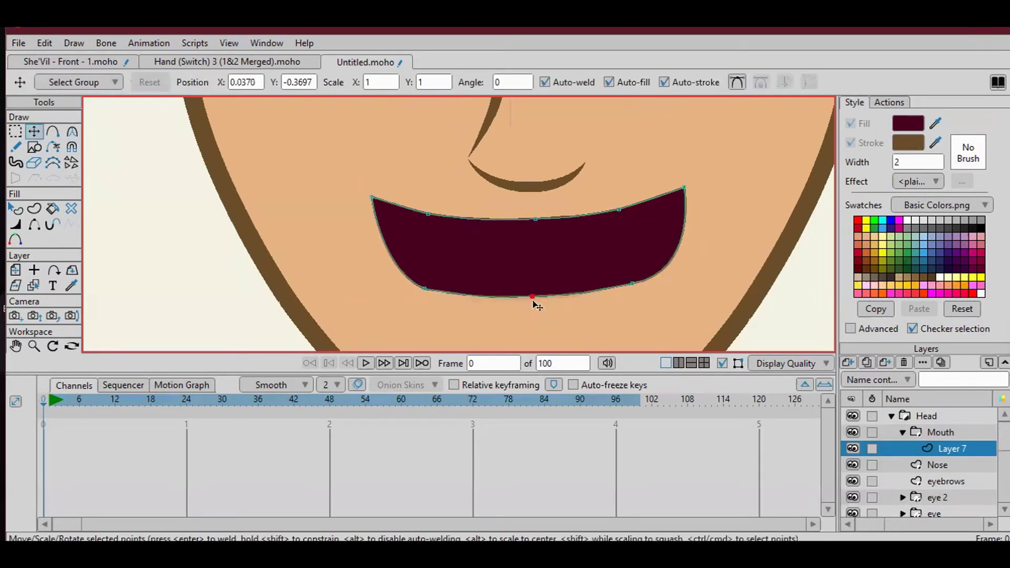
key(c)
click(491, 313)
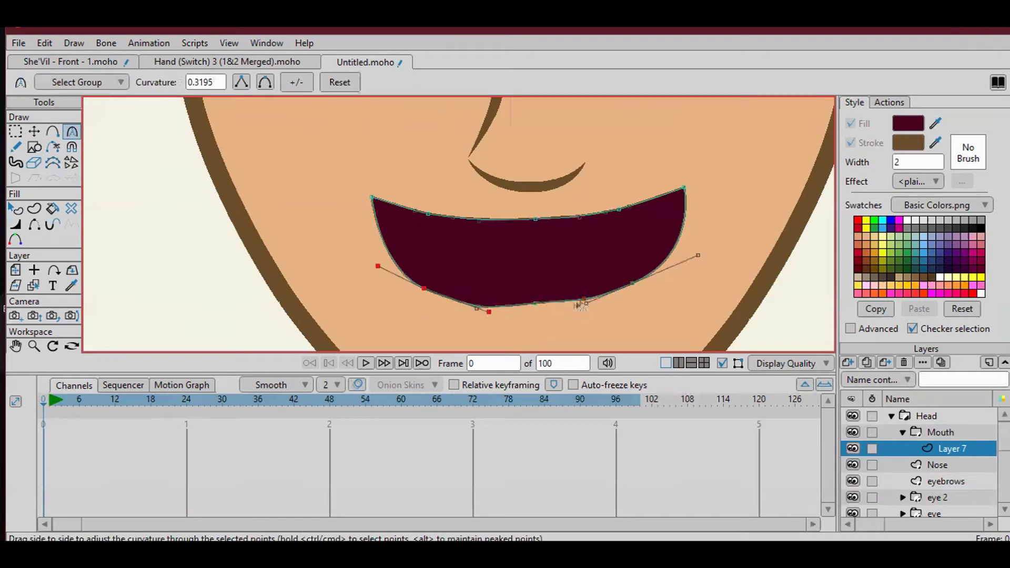
key(ctrl+z)
key(t)
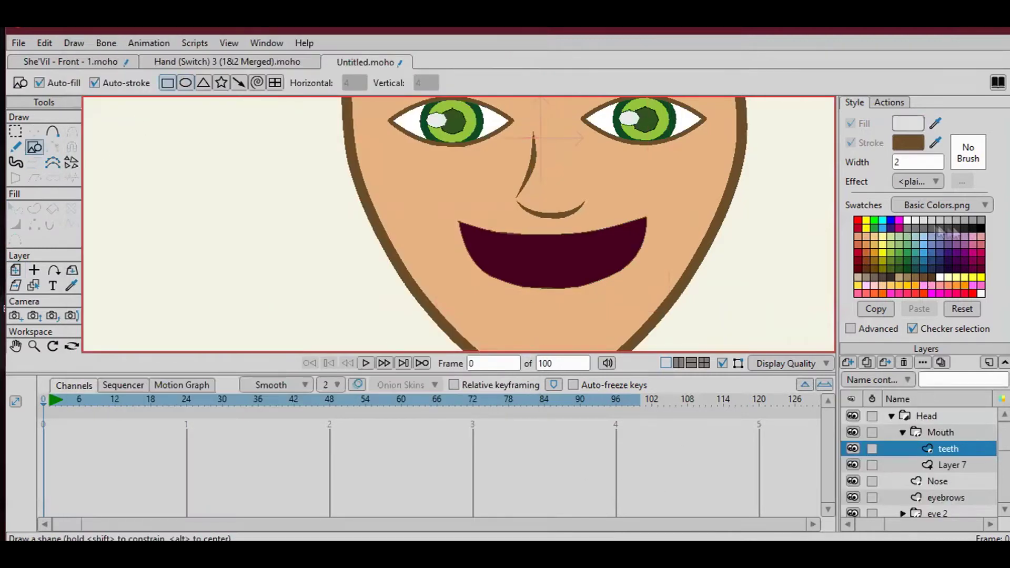
Draw light-grey rectangles for the upper and lower teeth on the teeth layer and bend their inner edges to follow the smile.
drag(433, 177, 684, 242)
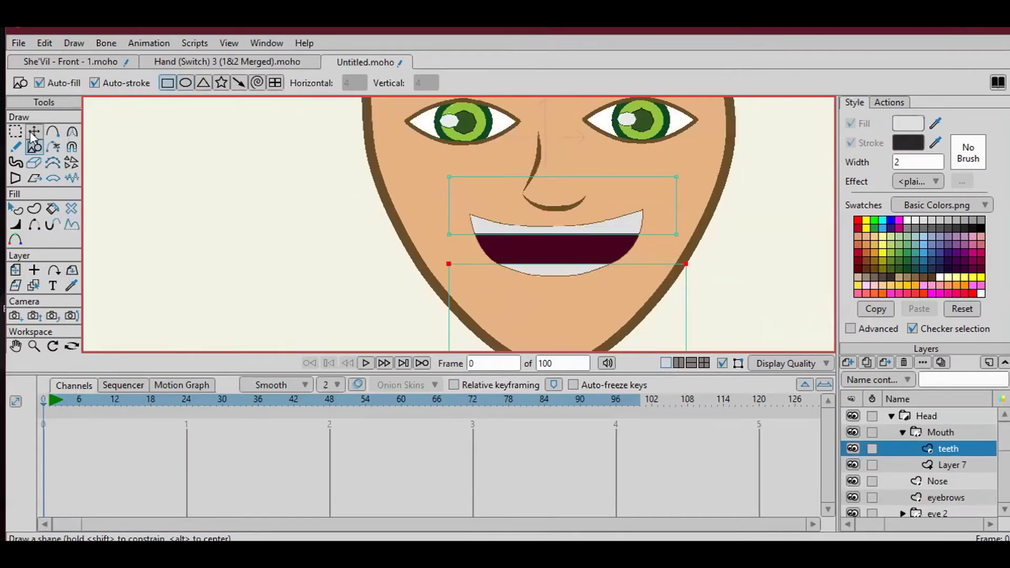
click(53, 132)
click(34, 132)
key(a)
key(c)
scroll(398, 253, up, 3)
key(t)
scroll(397, 254, down, 3)
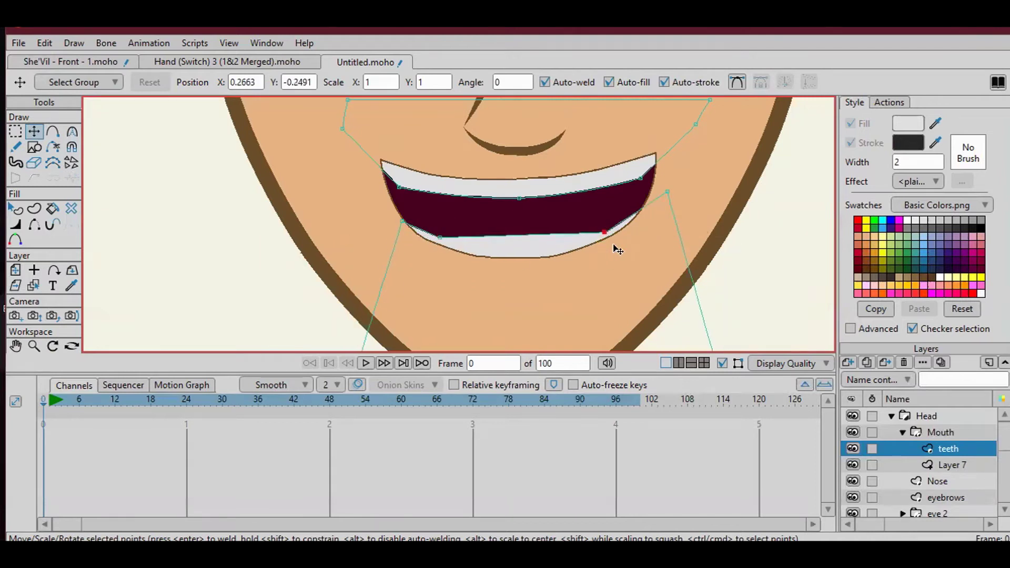
Reshape the lower teeth's upper edge so it curves parallel to the bottom of the mouth.
scroll(618, 250, down, 3)
scroll(485, 225, up, 2)
scroll(544, 266, up, 2)
key(c)
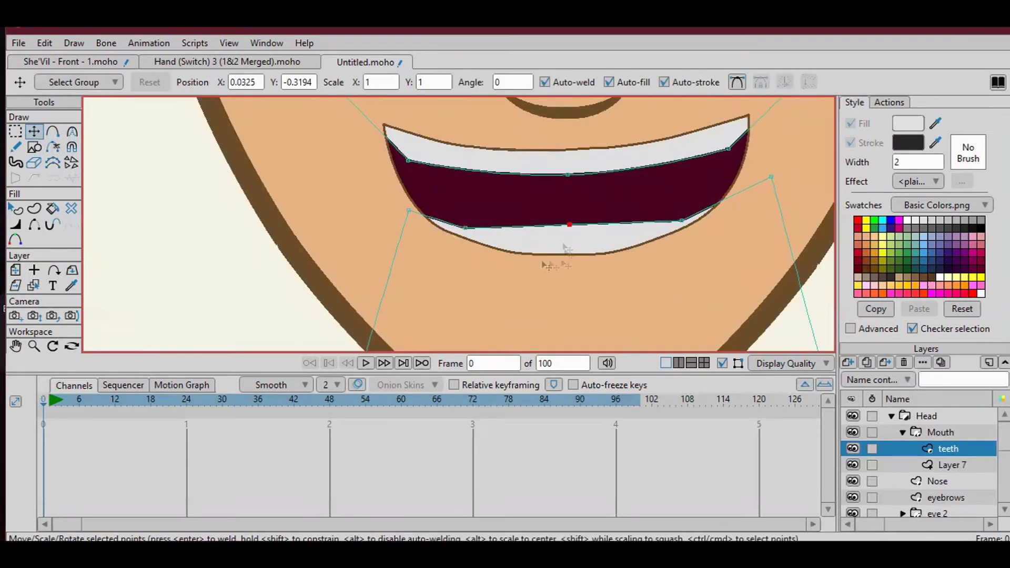
click(32, 131)
click(432, 207)
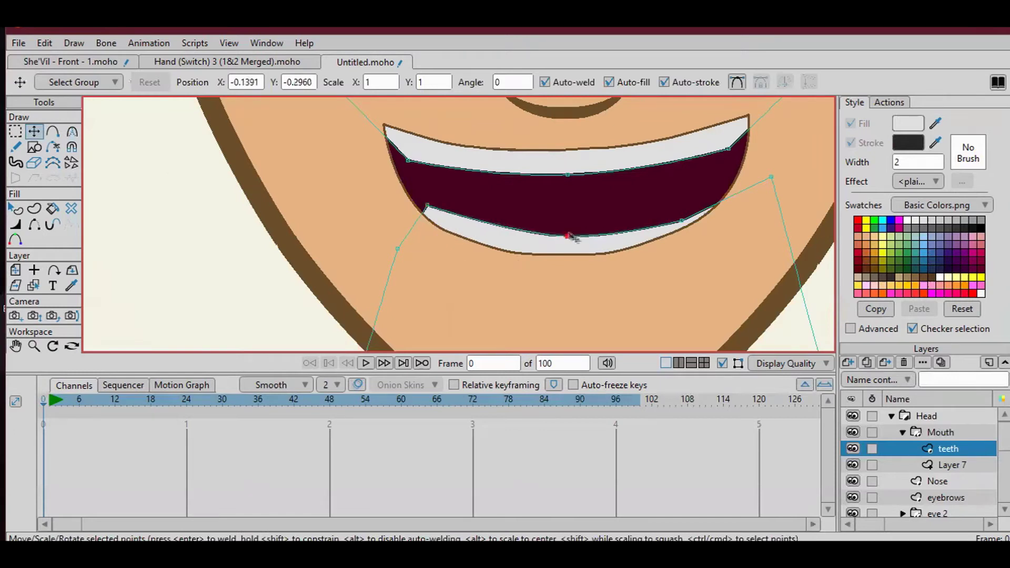
Rename the maroon mouth shape's layer "mouth" and add a vector layer named "tounge" between it and the teeth.
scroll(428, 213, down, 3)
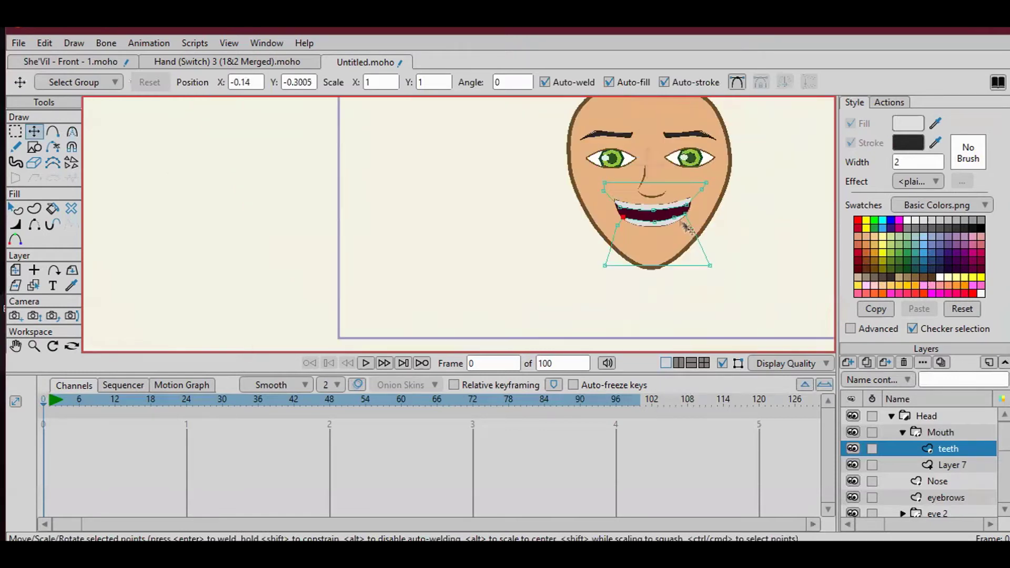
double_click(953, 465)
text(mouth)
key(Return)
click(848, 364)
click(863, 377)
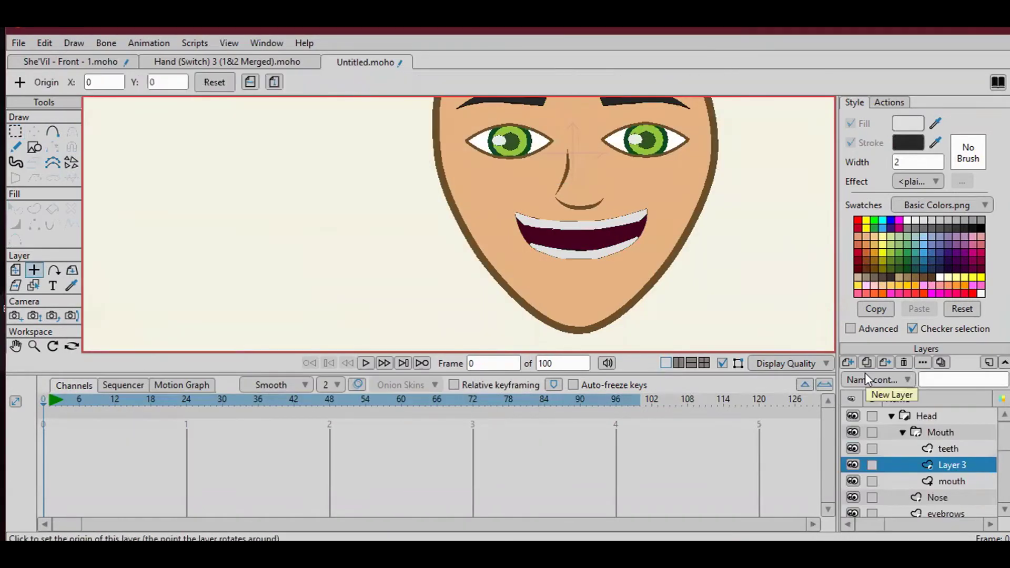
double_click(952, 465)
text(tounge)
key(Return)
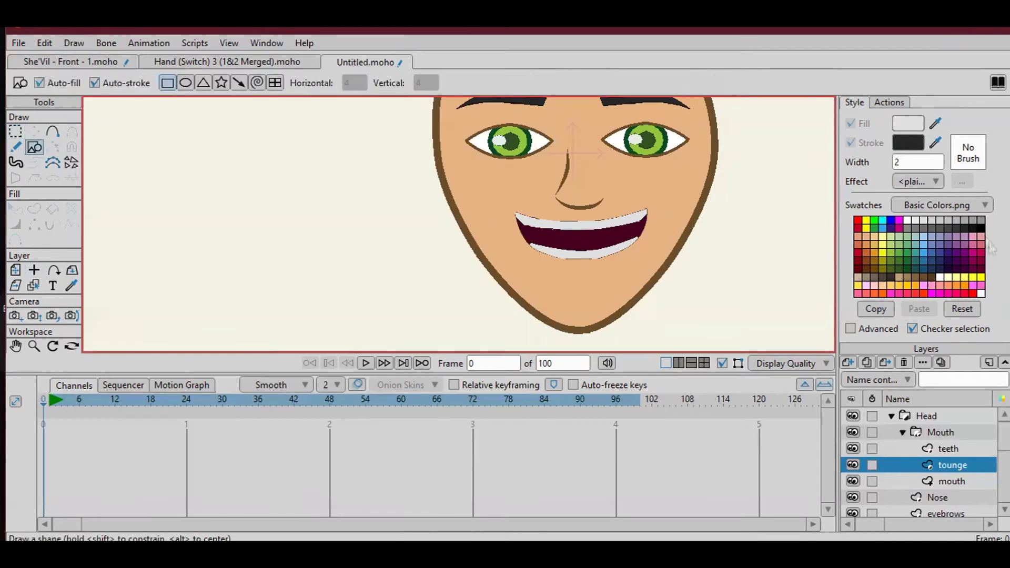
Draw a pink ellipse with a dark maroon stroke as the tongue, and reshape and position it behind the lower teeth.
drag(630, 278, 643, 284)
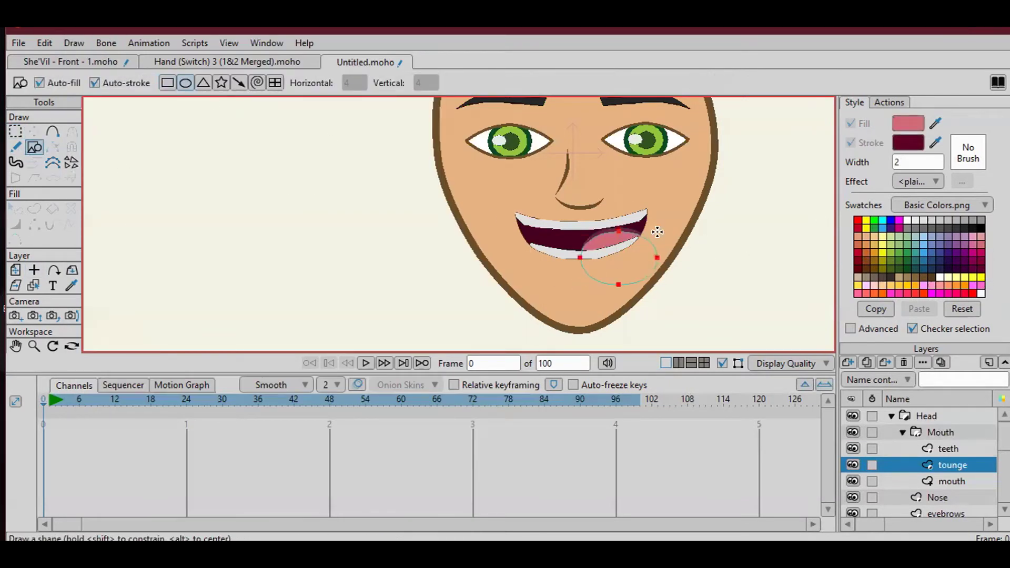
key(0)
click(34, 131)
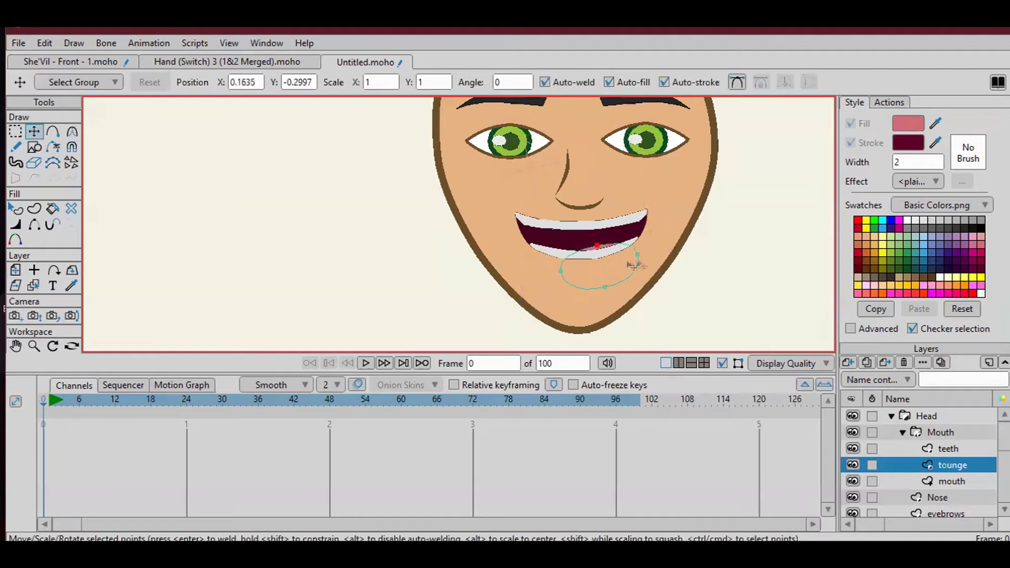
key(ctrl+a)
drag(600, 253, 580, 253)
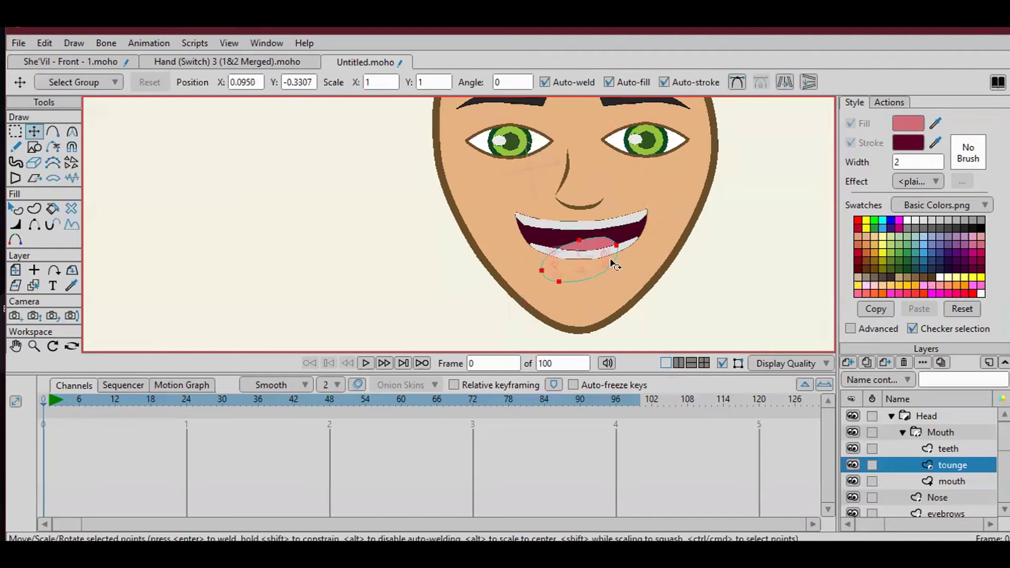
scroll(613, 264, up, 2)
scroll(613, 263, down, 2)
Adjust the line width of the outline on the mouth layer.
click(952, 481)
key(w)
scroll(426, 311, up, 2)
scroll(426, 312, down, 3)
Collapse the Mouth group and add a vector layer above it named "Hair Front".
click(903, 432)
right_click(909, 420)
click(863, 374)
text(Hair Front)
key(Return)
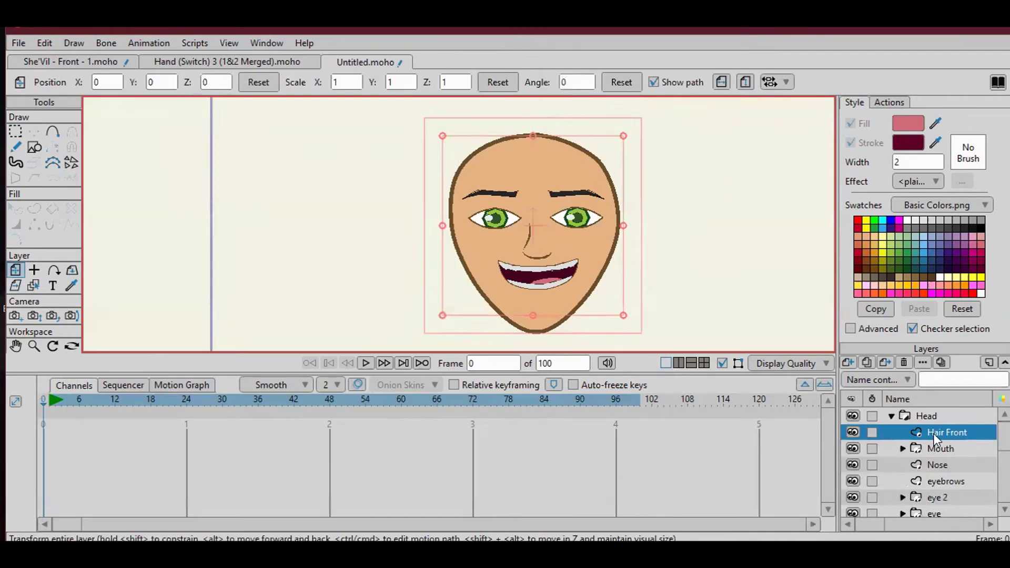
Choose near-black for fill and stroke, and draw a closed hair shape along the forehead, down both temples and around the skull.
key(a)
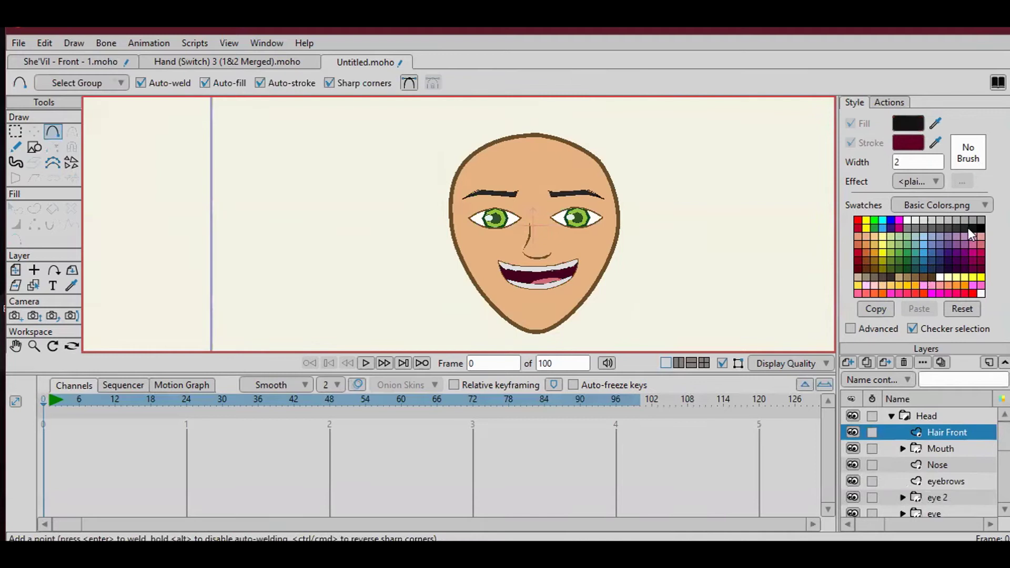
click(969, 228)
scroll(531, 221, up, 3)
drag(455, 156, 536, 144)
click(594, 146)
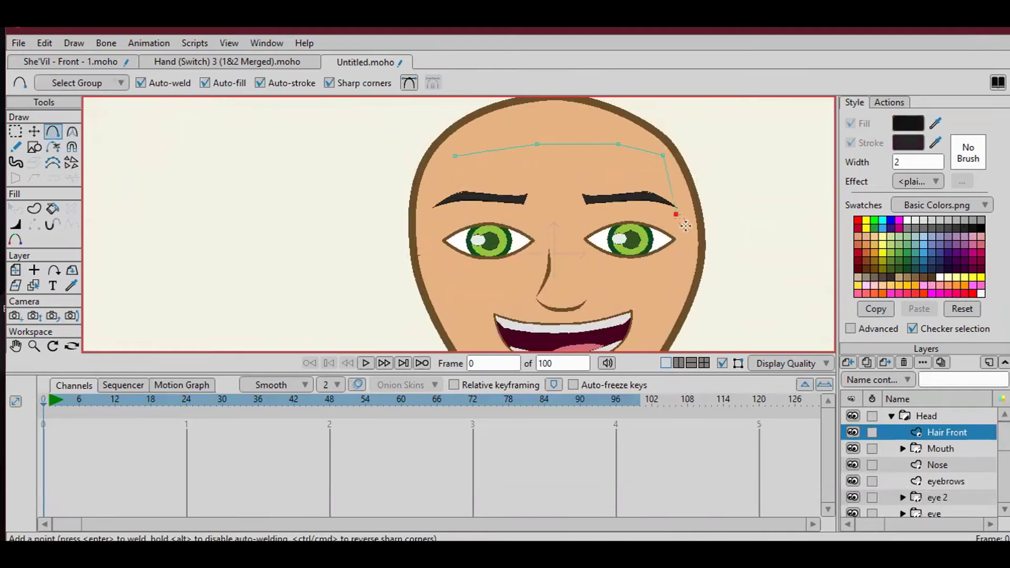
click(717, 218)
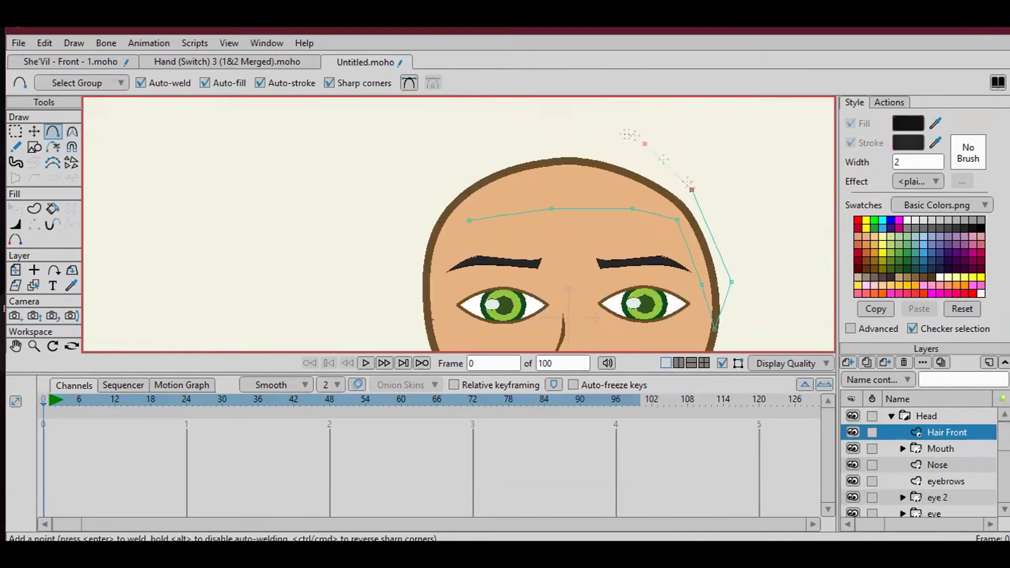
click(410, 237)
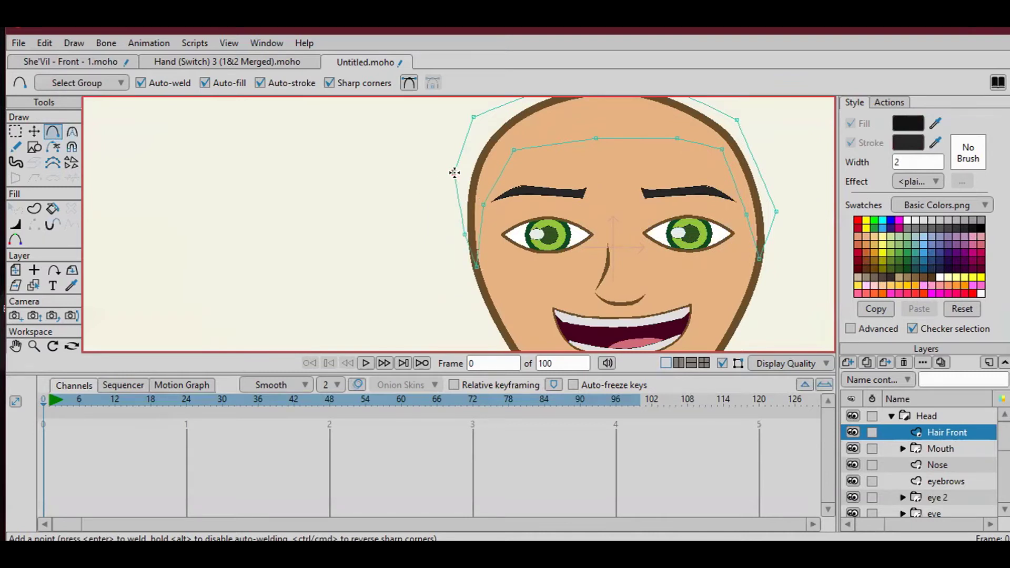
click(455, 174)
Move the Hair Front layer out of the Head group to directly above it.
key(t)
drag(947, 432, 932, 415)
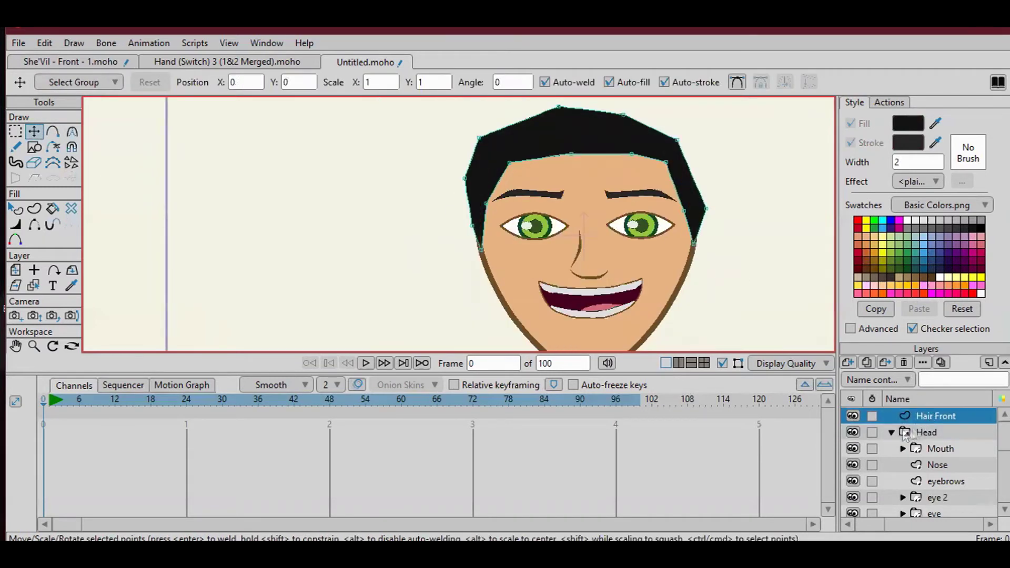
Collapse the Head group and smooth the curvature of the hairline points across the forehead on Hair Front.
click(891, 432)
scroll(584, 222, up, 3)
scroll(605, 136, up, 2)
key(c)
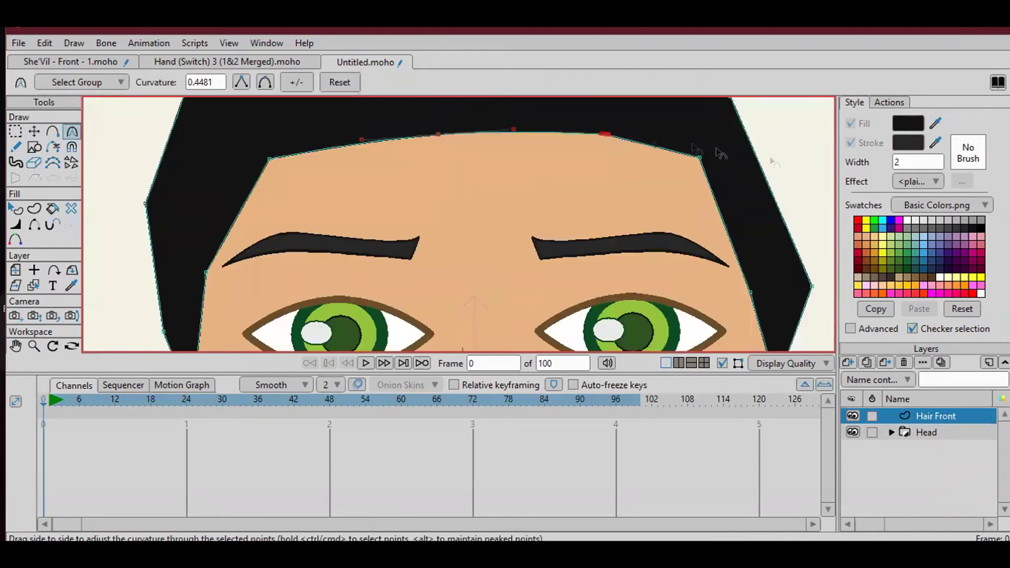
drag(606, 136, 416, 179)
Reposition the Hair Front points at the temples and sideburn tips so the hair follows the sides of the face.
scroll(416, 179, down, 3)
key(t)
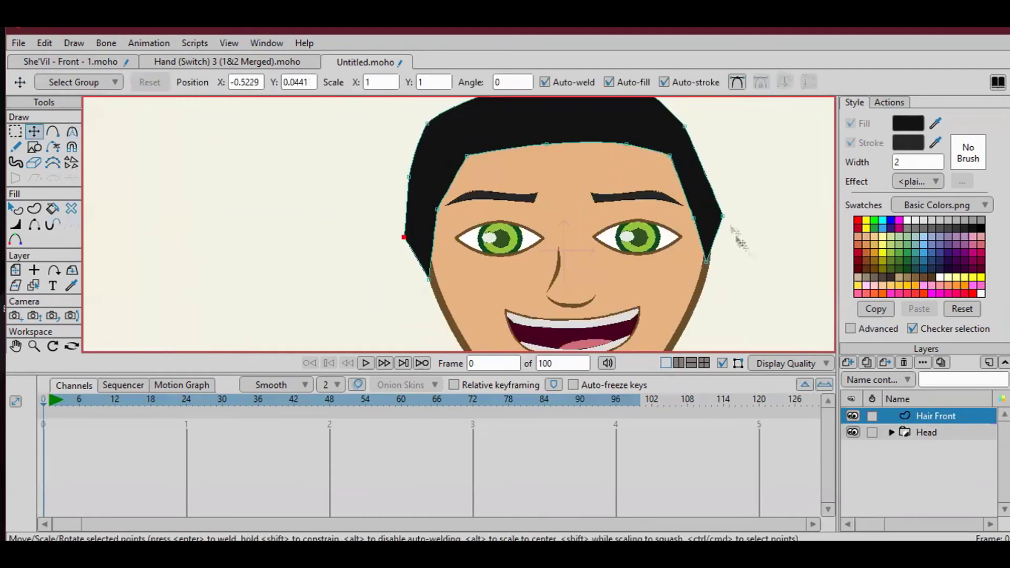
scroll(736, 237, up, 1)
click(669, 212)
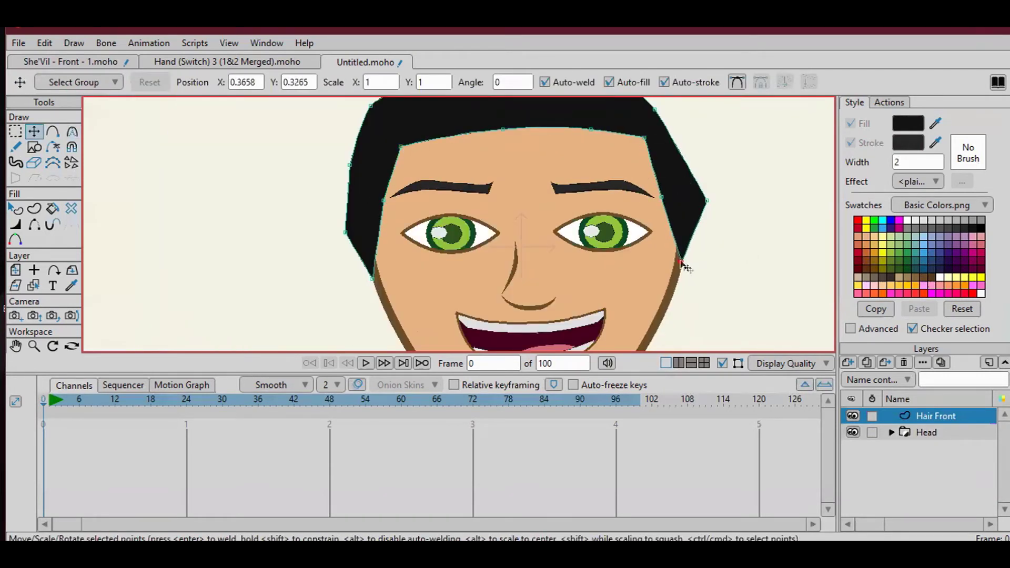
scroll(684, 265, down, 3)
scroll(737, 316, up, 1)
Create a group layer named "Guy" and put the Hair Front and Head layers inside it.
click(895, 431)
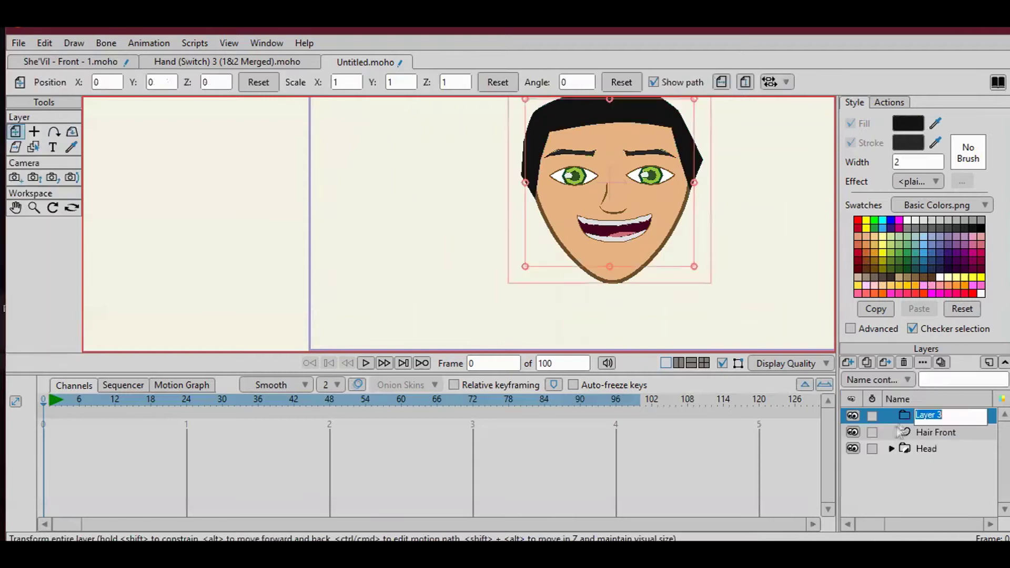
text(Guy)
key(Return)
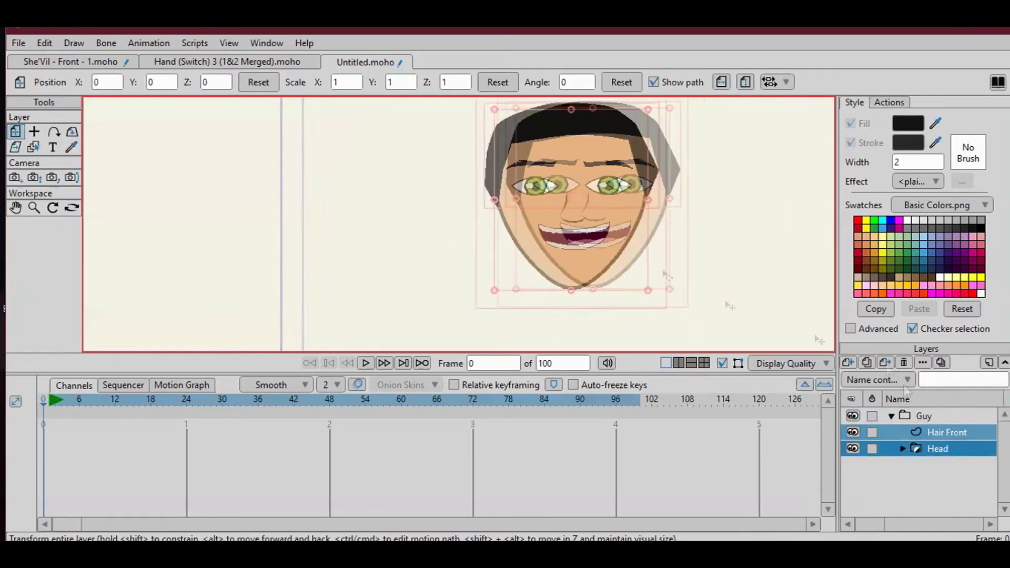
Add a vector layer named "Hair Back" beneath Head in the Guy group.
click(848, 363)
click(866, 378)
drag(929, 470, 895, 419)
double_click(929, 465)
text(Hair Back)
key(Return)
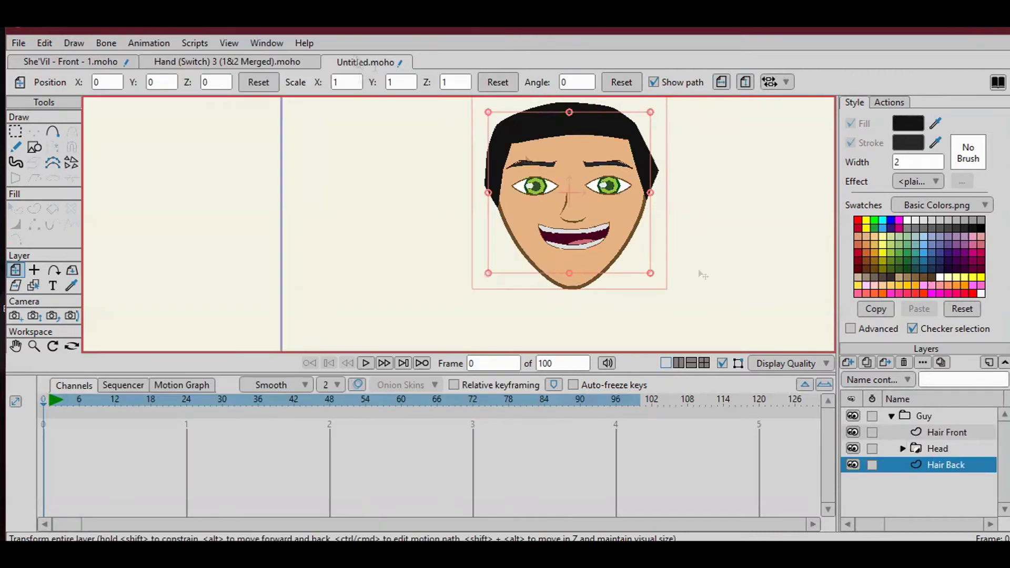
Draw a closed, near-black spiky hair shape behind the head, from one cheek over the top to the other cheek.
key(a)
scroll(586, 276, up, 3)
drag(586, 276, 614, 250)
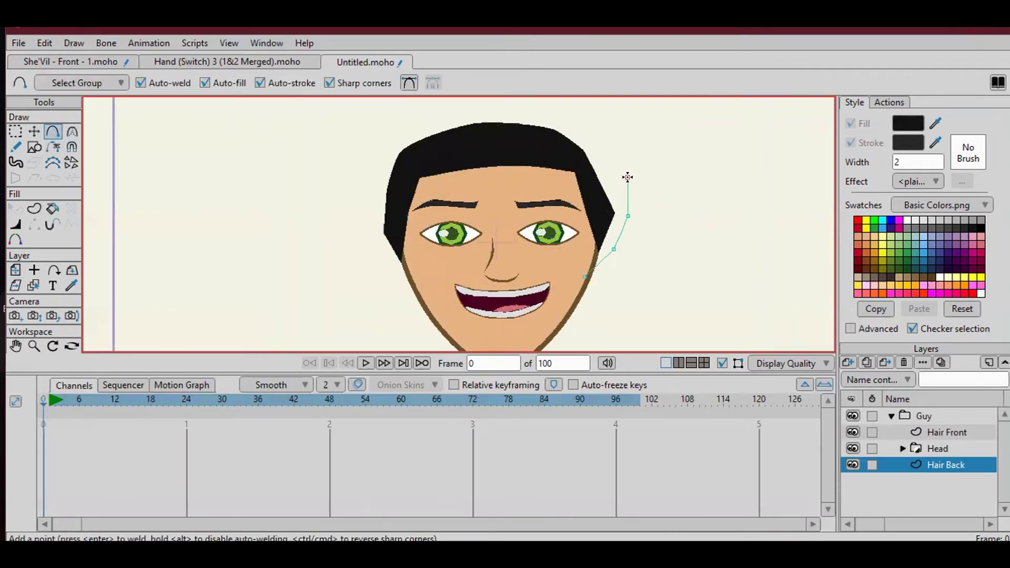
scroll(573, 166, down, 1)
click(595, 152)
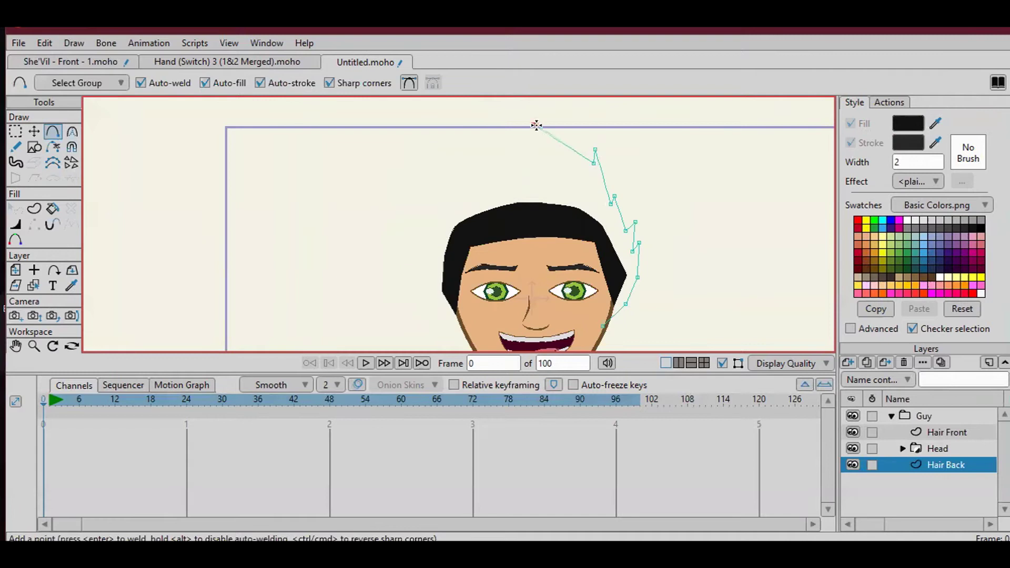
click(492, 147)
click(440, 148)
click(452, 161)
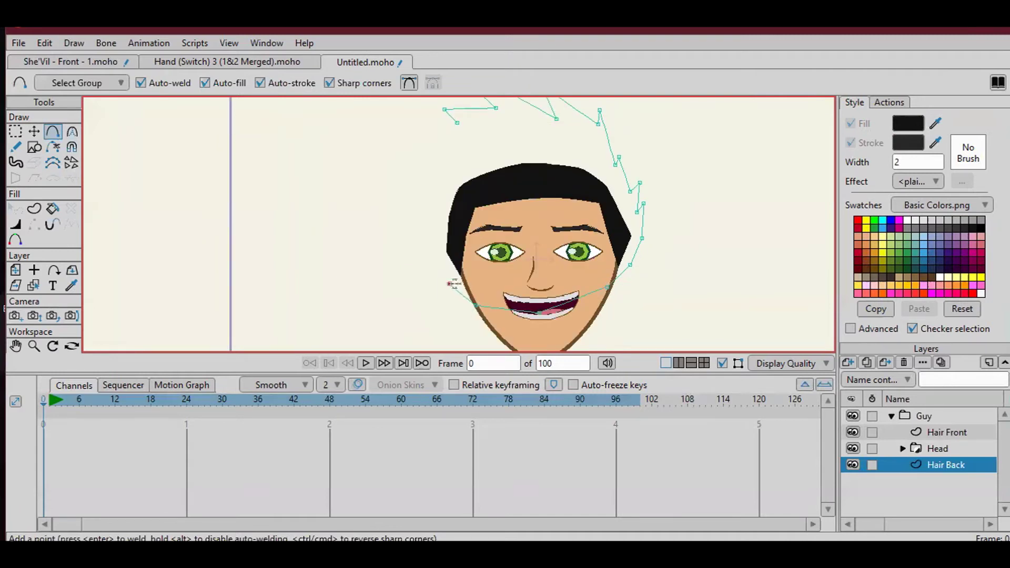
click(453, 127)
scroll(453, 126, down, 2)
key(u)
Adjust the curvature of selected Hair Back points so some of the spikes curve slightly.
scroll(660, 171, up, 5)
key(c)
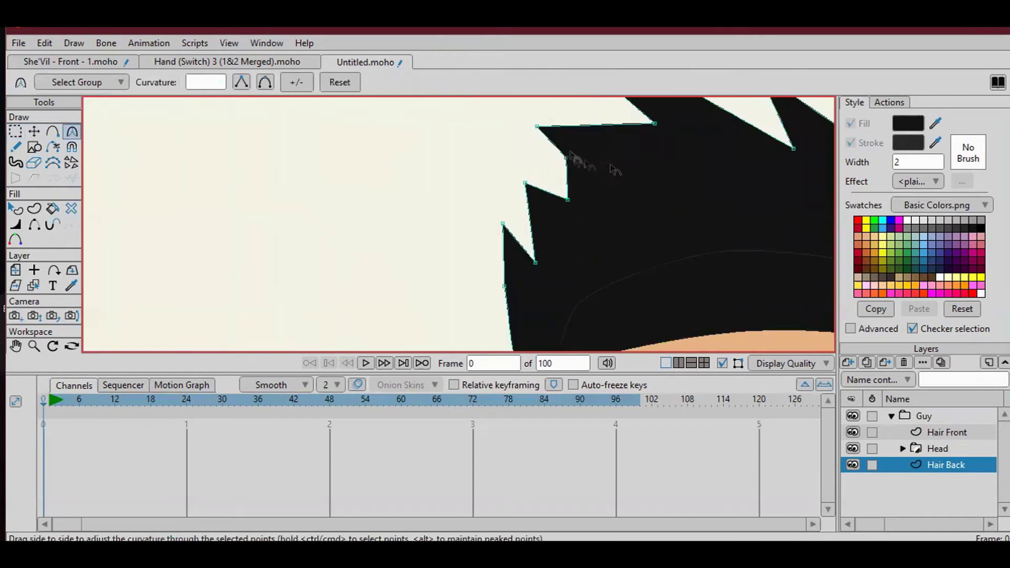
scroll(600, 243, down, 3)
scroll(600, 243, up, 3)
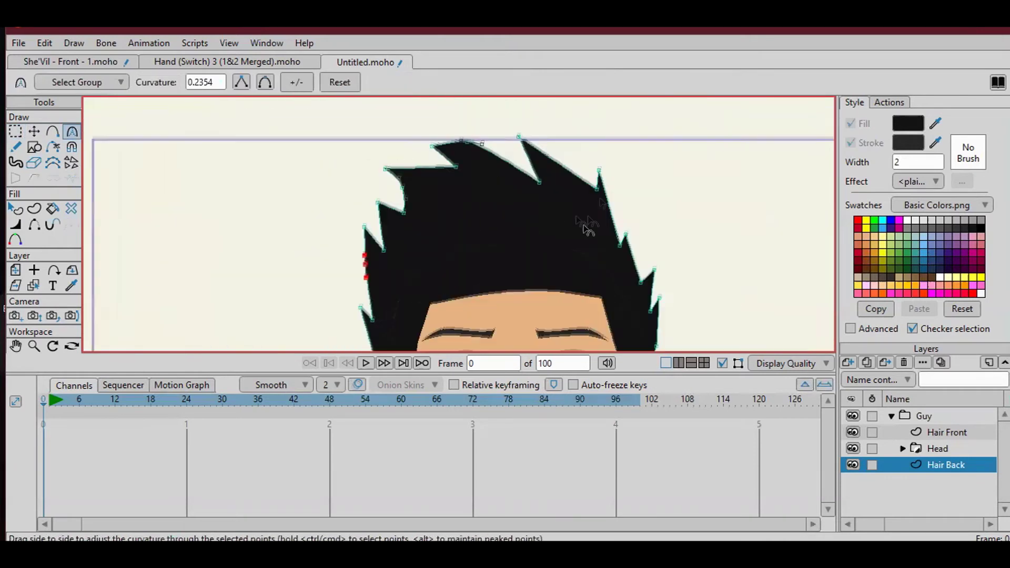
scroll(729, 322, down, 3)
alt+click(728, 323)
Add a vector layer above Hair Front and draw a closed ear with skin-tone fill and brown stroke beside the face.
key(q)
scroll(728, 180, down, 3)
click(849, 362)
click(866, 377)
scroll(631, 221, up, 3)
key(a)
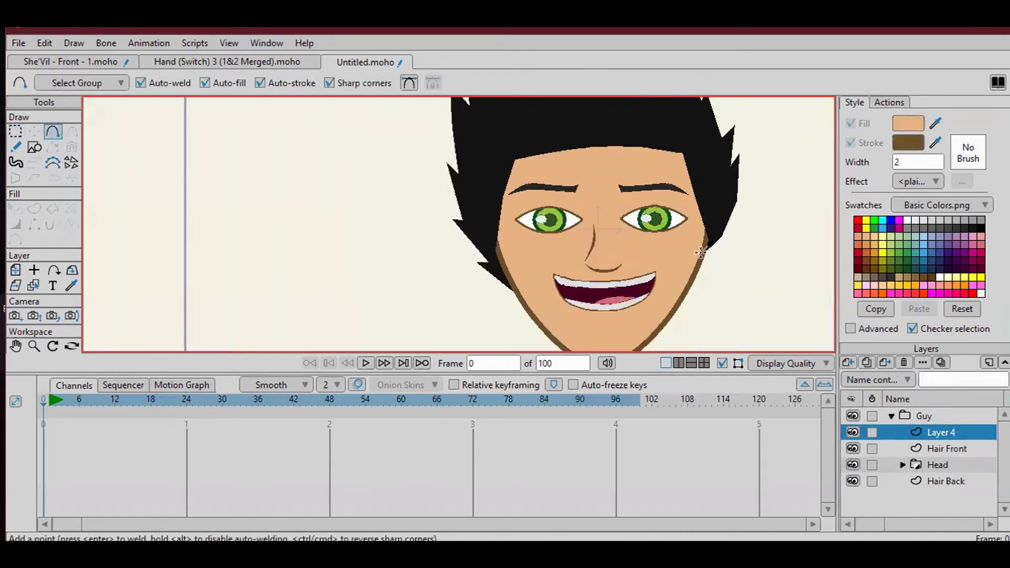
scroll(704, 247, up, 2)
drag(512, 213, 502, 201)
scroll(632, 221, up, 2)
Hide the ear outline's edge facing the cheek and refine the ear's shape and size against the head.
key(t)
key(h)
click(543, 204)
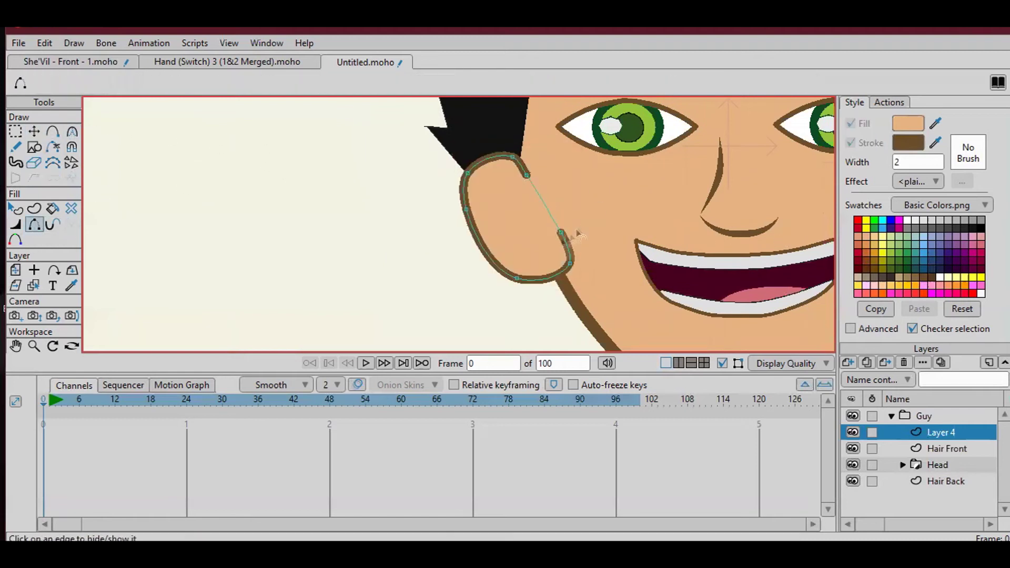
scroll(584, 231, down, 3)
key(t)
key(ctrl+a)
scroll(526, 263, up, 2)
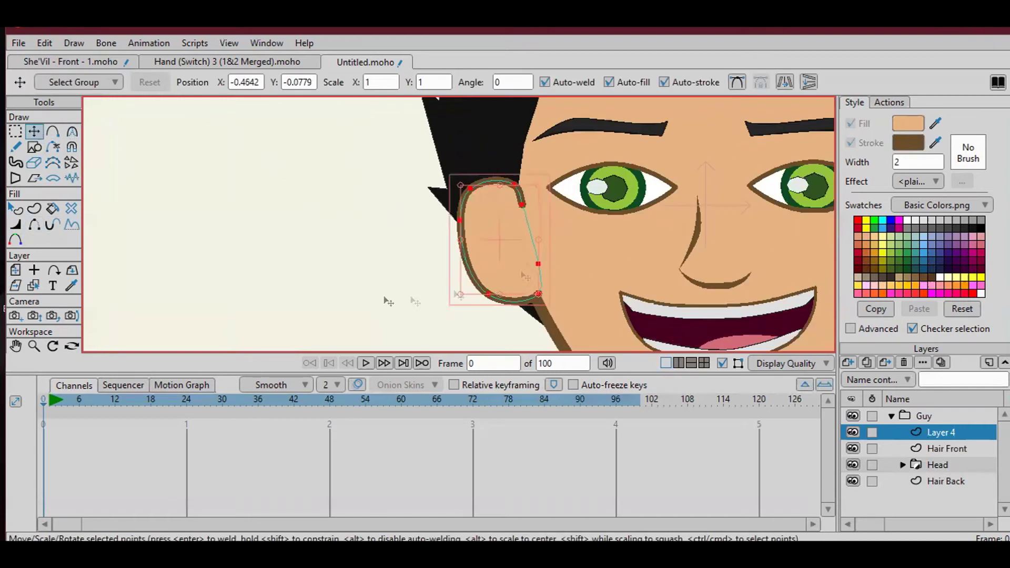
scroll(526, 263, down, 3)
Rename the ear's layer as "Ear".
double_click(942, 432)
text(Ear)
key(Return)
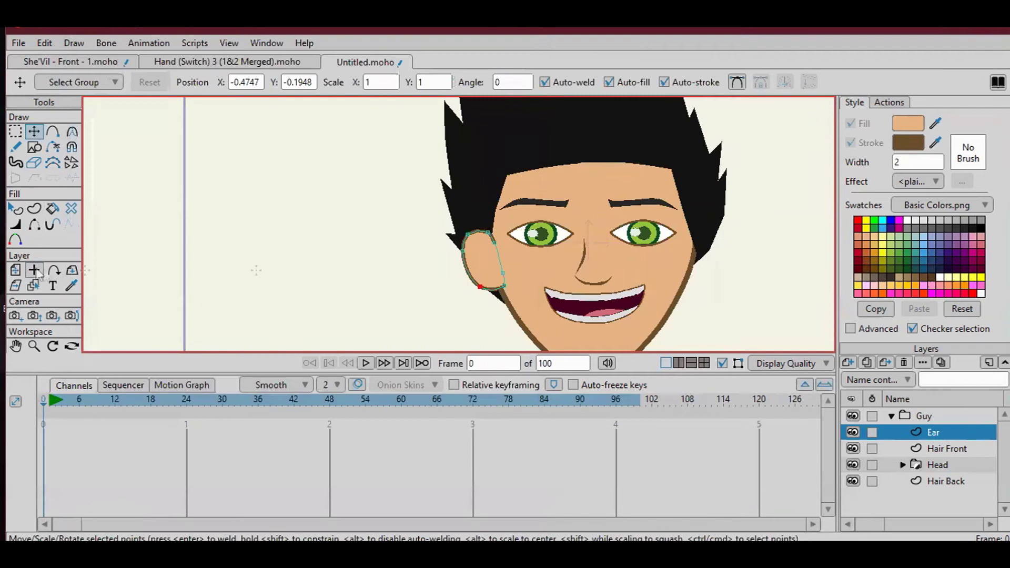
Duplicate the Ear layer and place the copy, mirrored, on the opposite side of the head.
click(34, 270)
click(866, 362)
key(m)
drag(481, 261, 684, 268)
Adjust the Hair Back points below the ears so the hair tucks in behind them.
scroll(685, 237, up, 2)
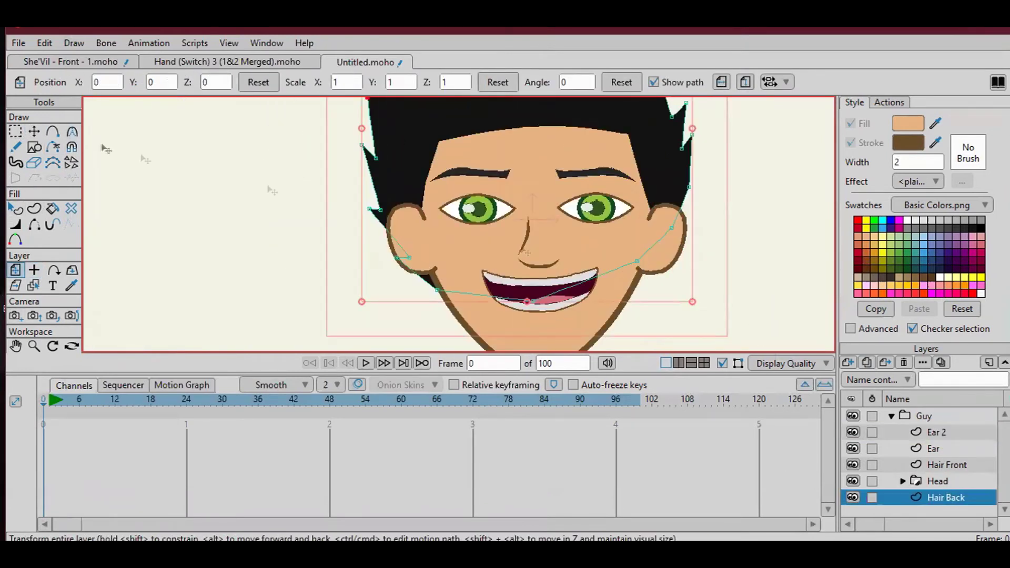
key(t)
scroll(622, 197, up, 2)
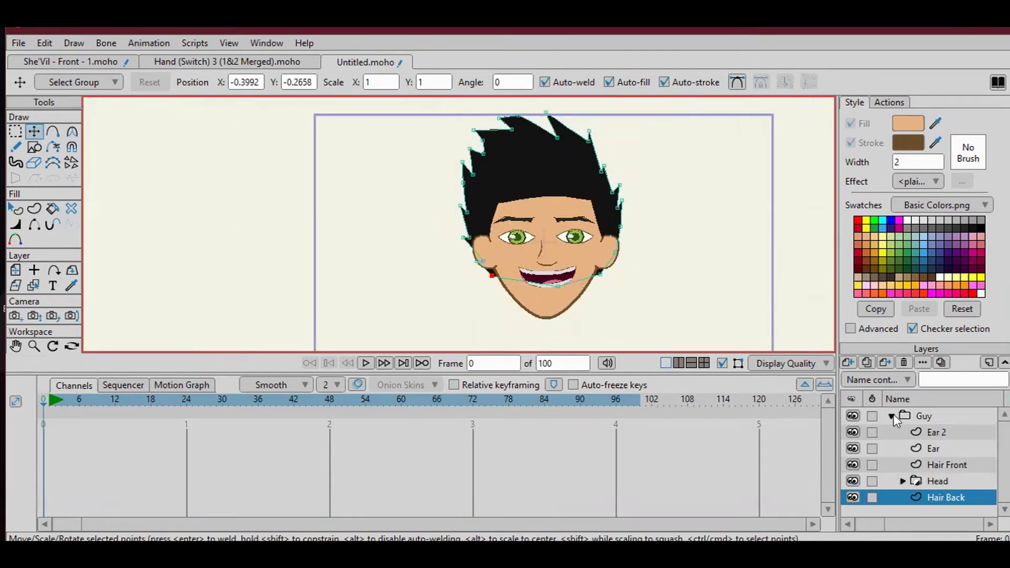
Add a vector layer named "neck" below the Guy group, draw a skin-tone rectangle under the chin, and outline only its sides.
click(893, 417)
click(848, 363)
double_click(937, 432)
text(neck)
key(Return)
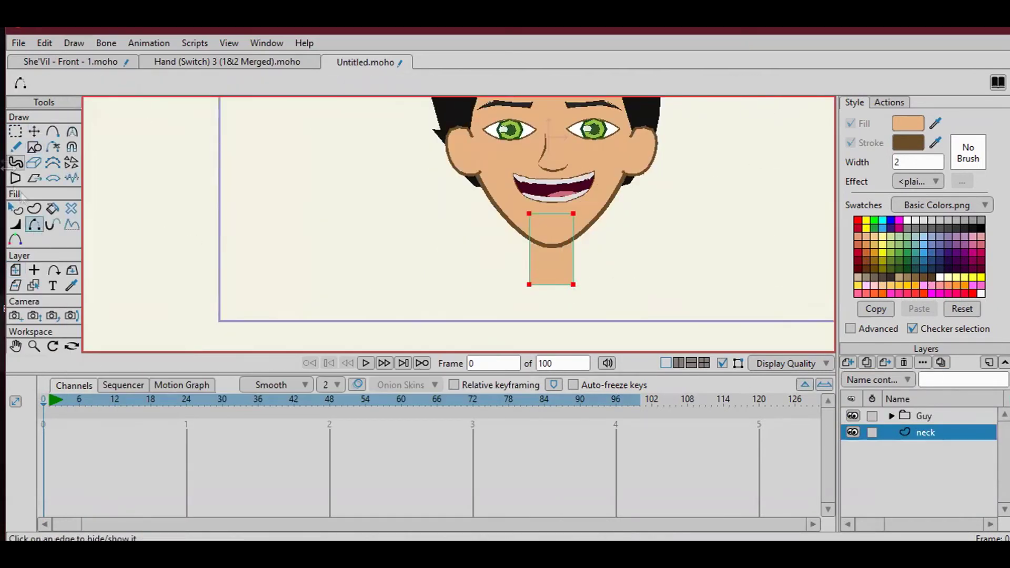
click(16, 208)
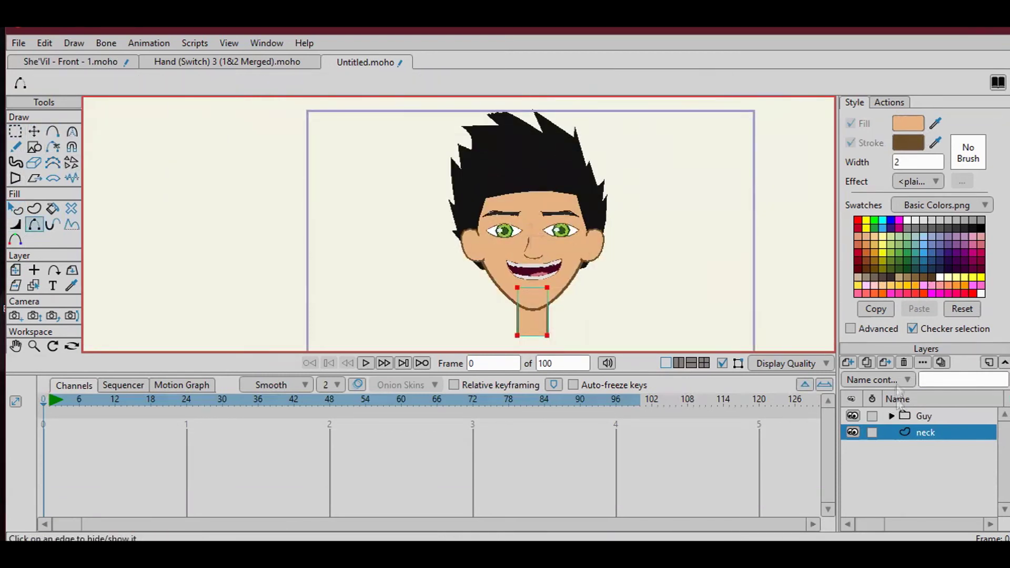
Set the Guy group's origin at the chin and test rotating the head around it.
click(918, 417)
key(o)
key(m)
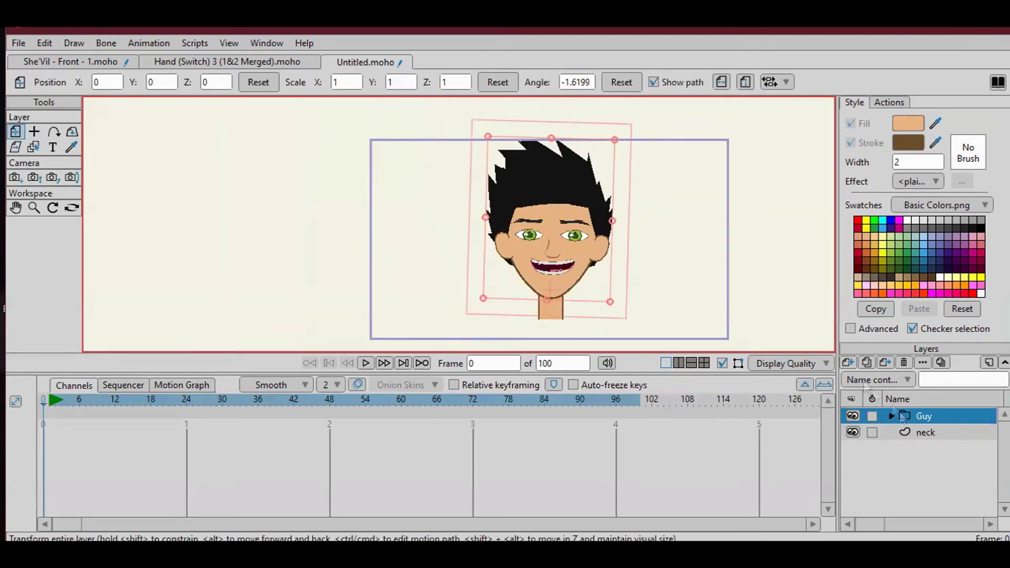
Group the head and neck layers in a new parent group named "Guy" and rename the inner group as "Head".
ctrl+click(926, 432)
click(847, 363)
click(919, 431)
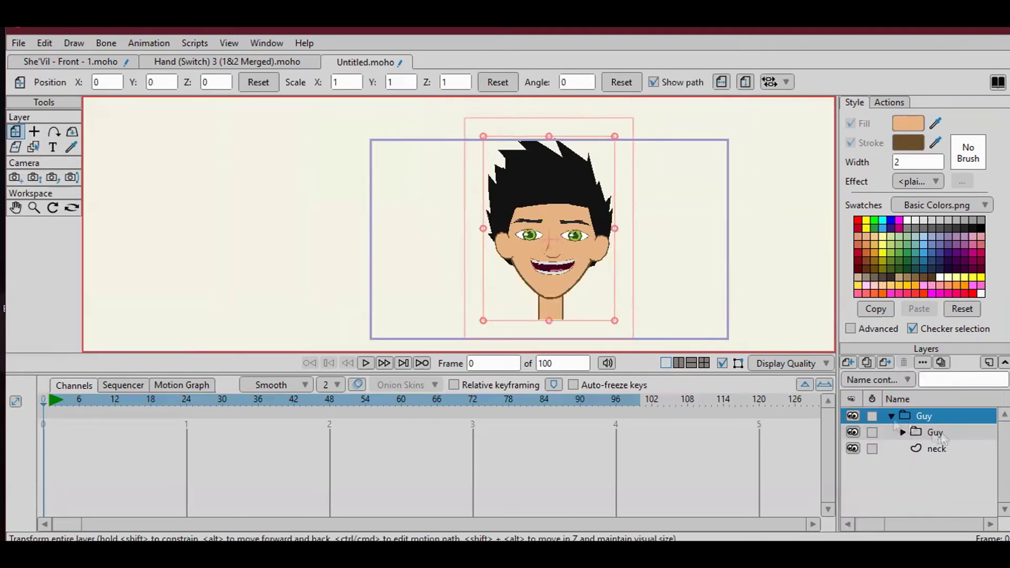
double_click(936, 432)
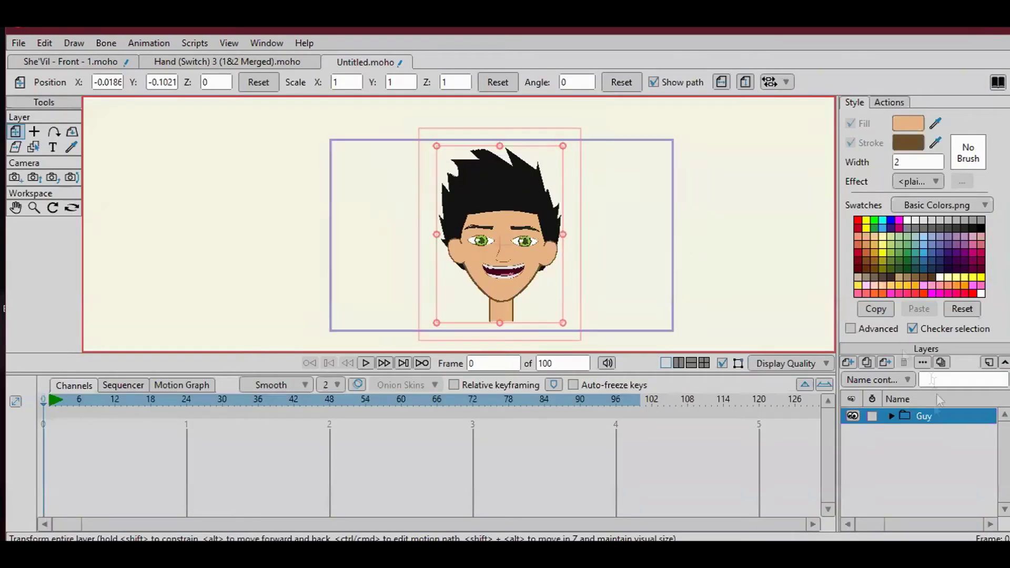
Convert the outer Guy group to a bone layer and draw a short vertical bone beside the head.
right_click(921, 416)
click(837, 443)
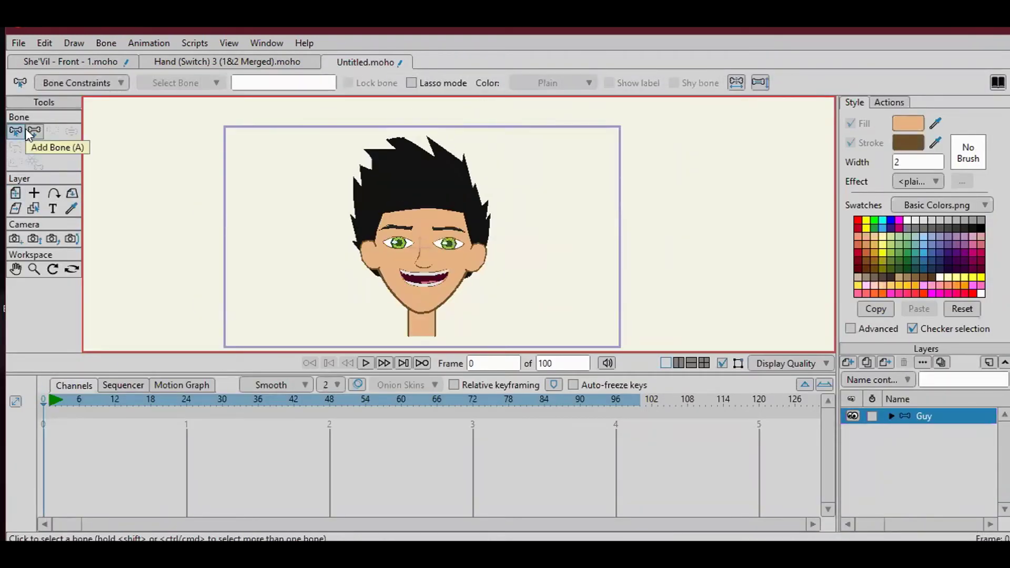
click(34, 131)
drag(618, 203, 618, 169)
Make a smart bone dial named "Blink" from the new bone.
click(106, 42)
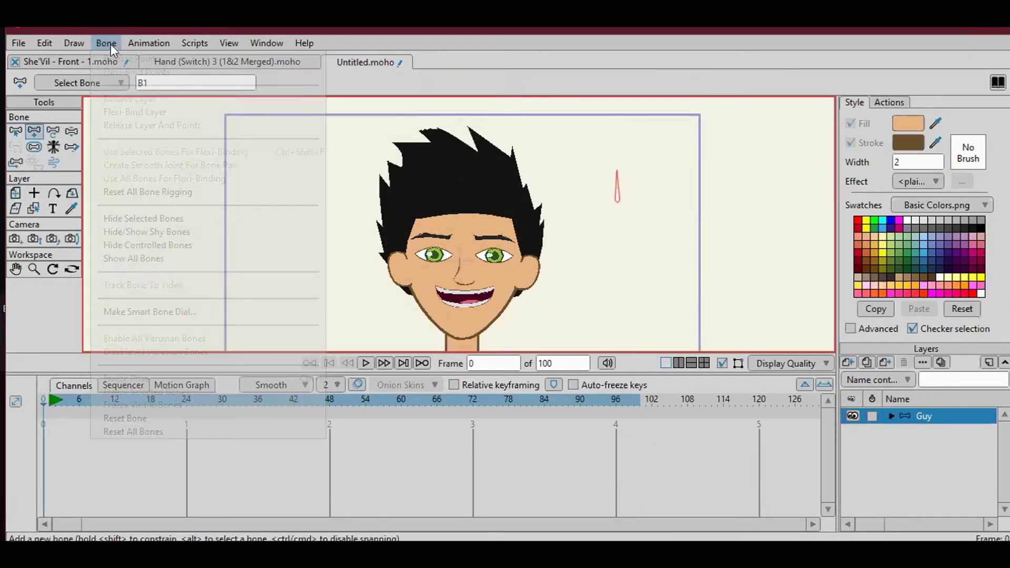
click(150, 312)
text(Blink)
key(Return)
Key the Blink bone at 90 degrees on frame 50, and key eye 2's open outline at frames 40, 50 and 60.
click(342, 402)
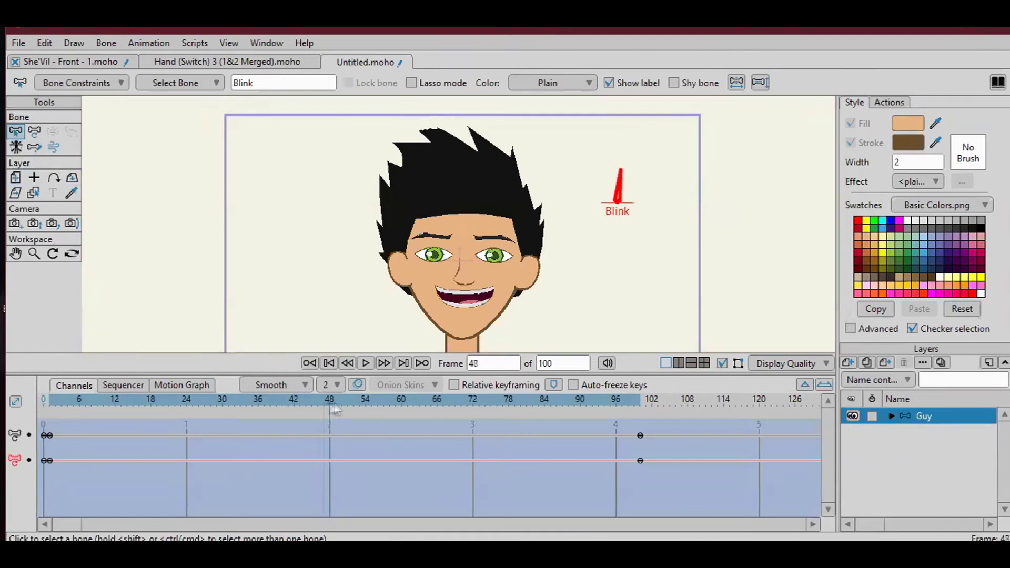
key(t)
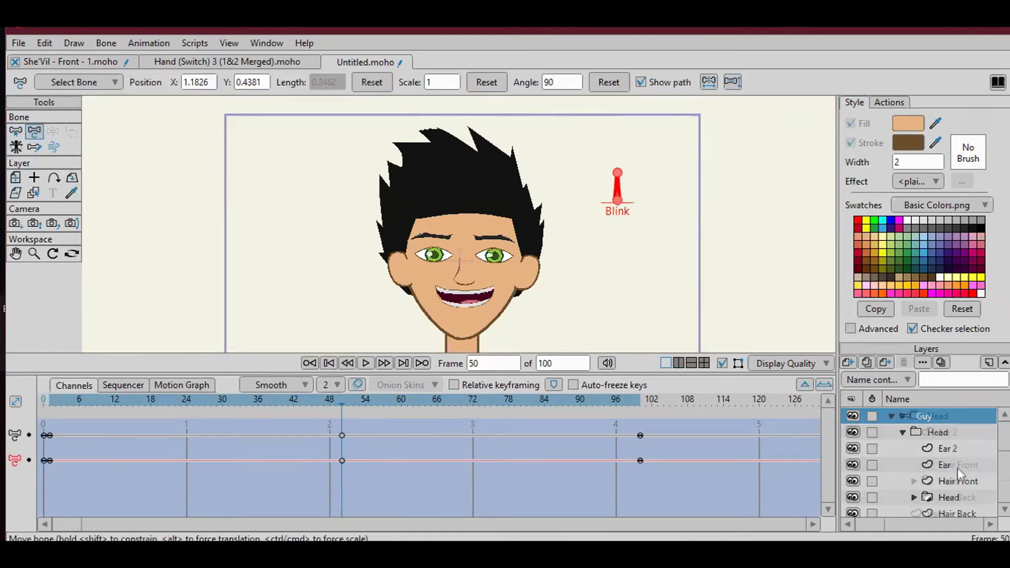
scroll(924, 467, down, 3)
click(924, 468)
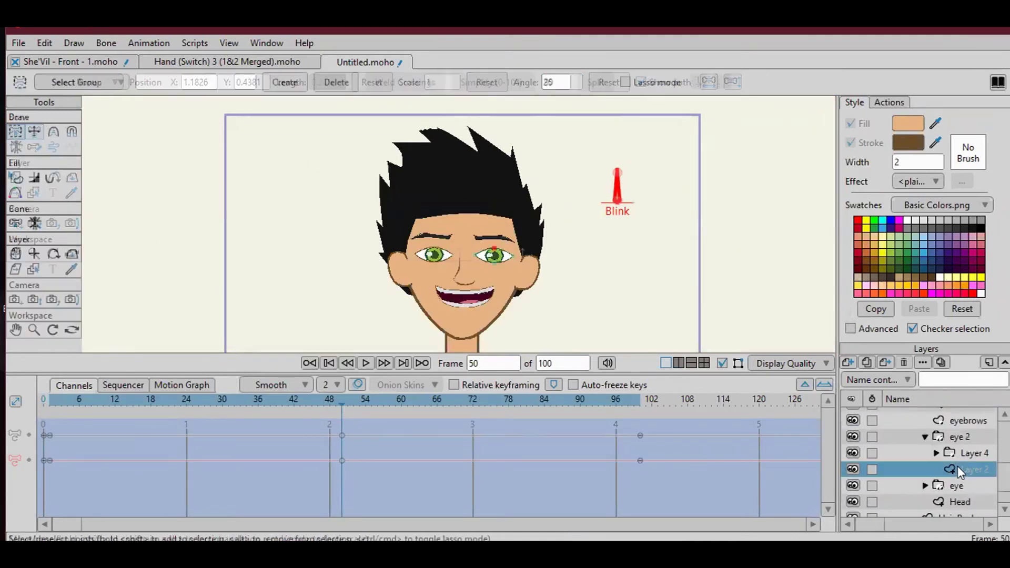
scroll(534, 280, up, 3)
click(384, 407)
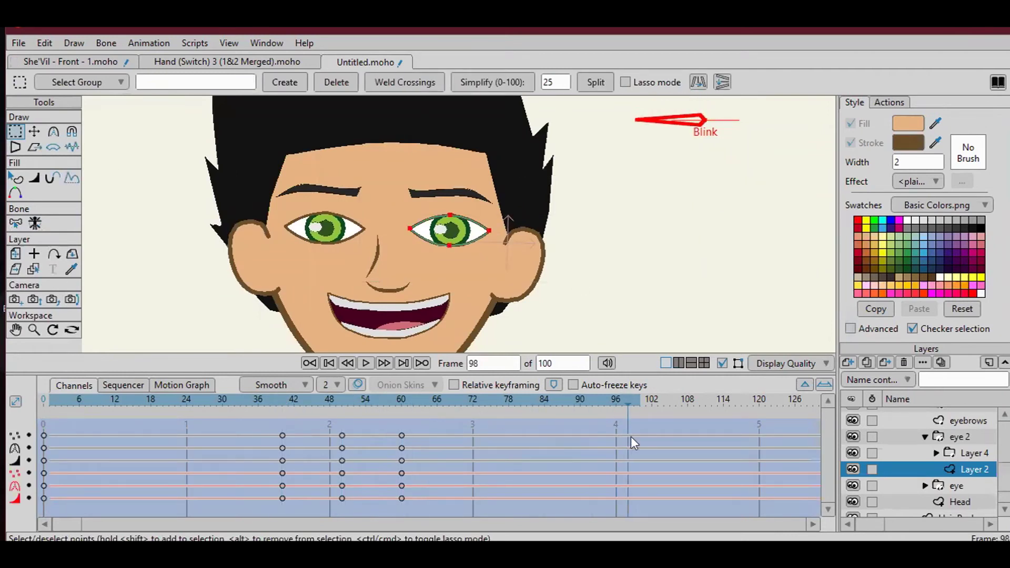
Reshape the eye 2 outline in the Blink action: closed to a line at frame 1 and wide open at frame 100.
key(t)
drag(450, 245, 451, 259)
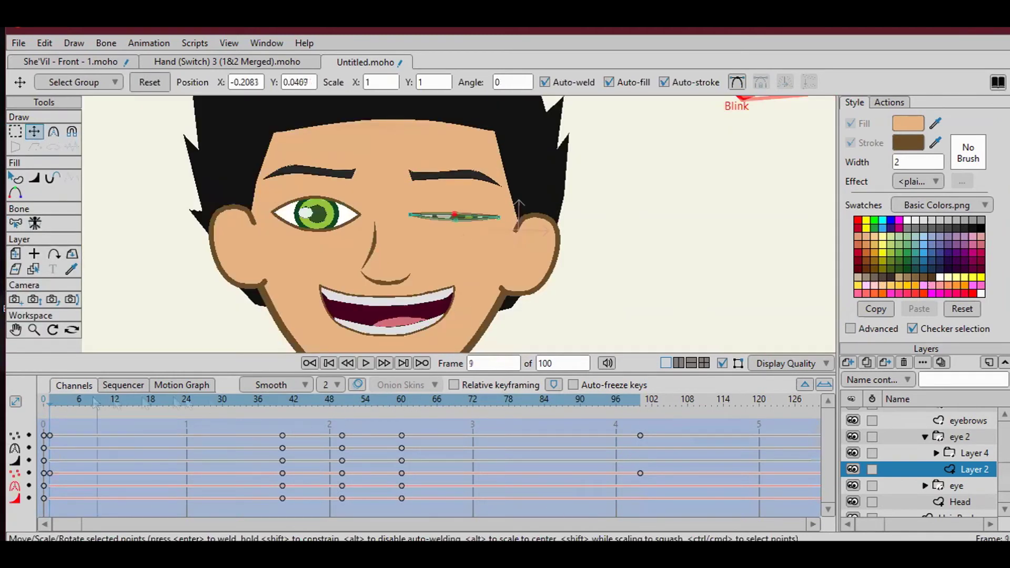
Select Layer 2 in the eye group and key its open outline at frames 40, 50 and 60.
click(925, 486)
click(973, 485)
key(g)
click(342, 400)
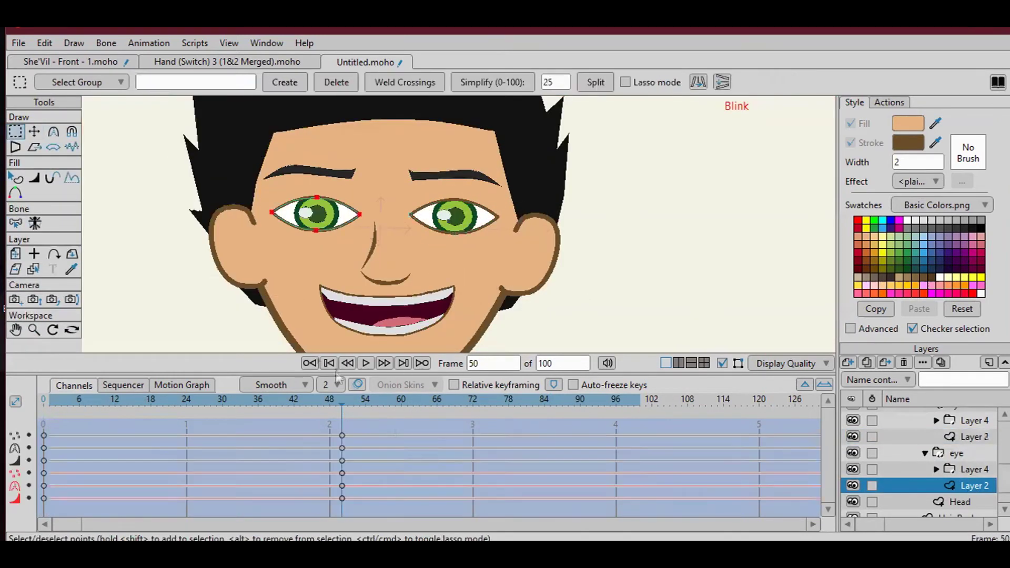
click(49, 400)
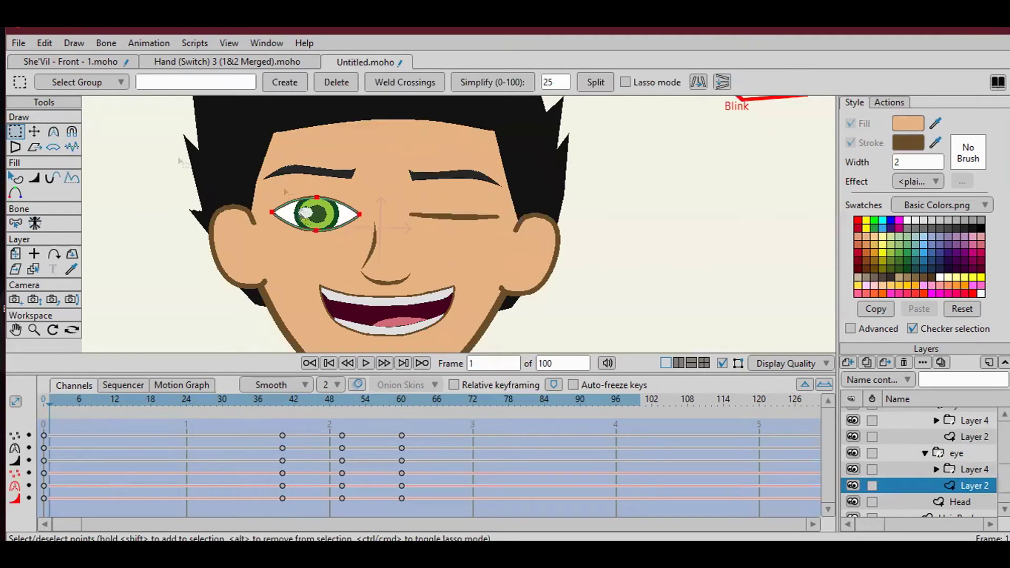
Close the eye group's outline to a line at frame 1 and open it wide at frame 100.
key(t)
drag(316, 213, 318, 231)
scroll(316, 219, down, 2)
click(641, 436)
scroll(318, 232, up, 2)
scroll(311, 214, up, 1)
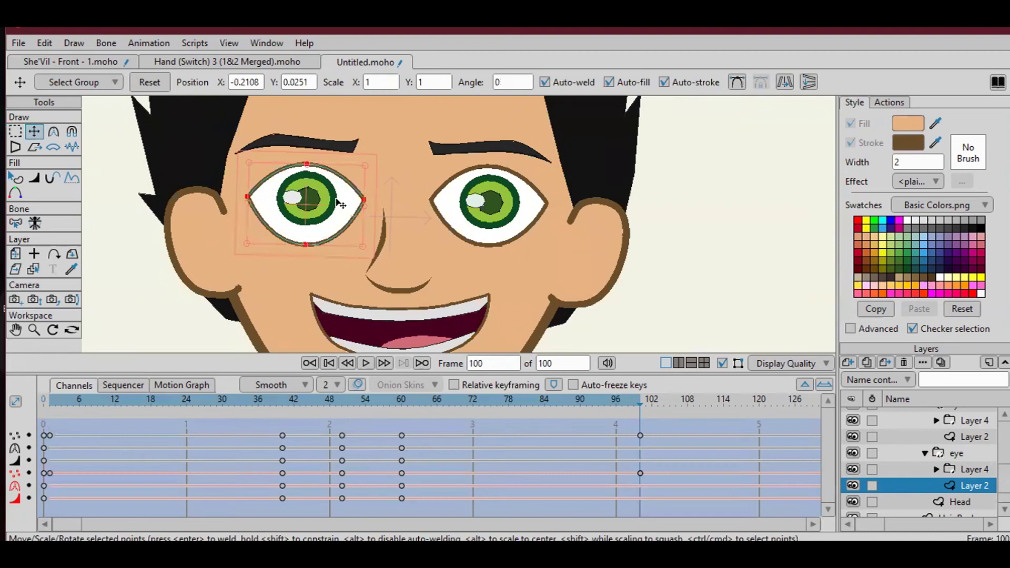
click(307, 162)
Return to the Mainline action and test the blink by rotating the Blink bone.
click(889, 102)
double_click(884, 175)
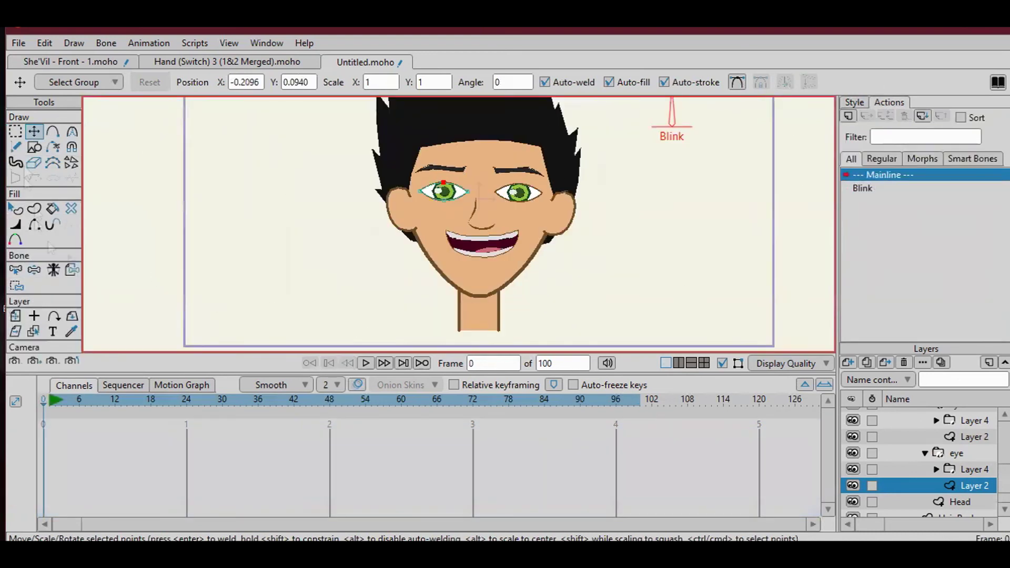
drag(675, 146, 703, 131)
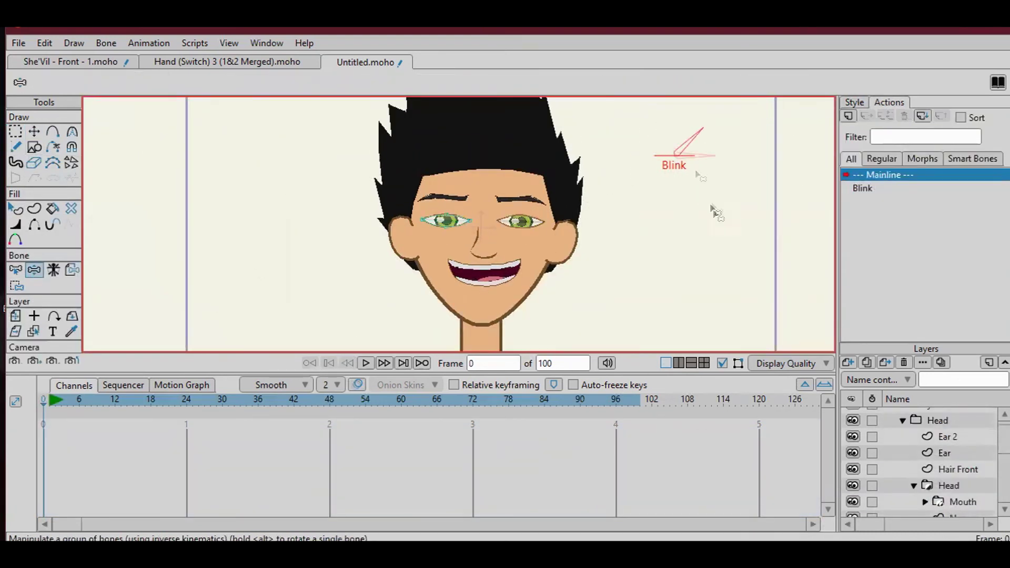
Add a second bone beside the Blink bone on the Guy layer and make it a smart dial named L+R, from -90 to 90 over 100 frames.
click(924, 408)
click(34, 131)
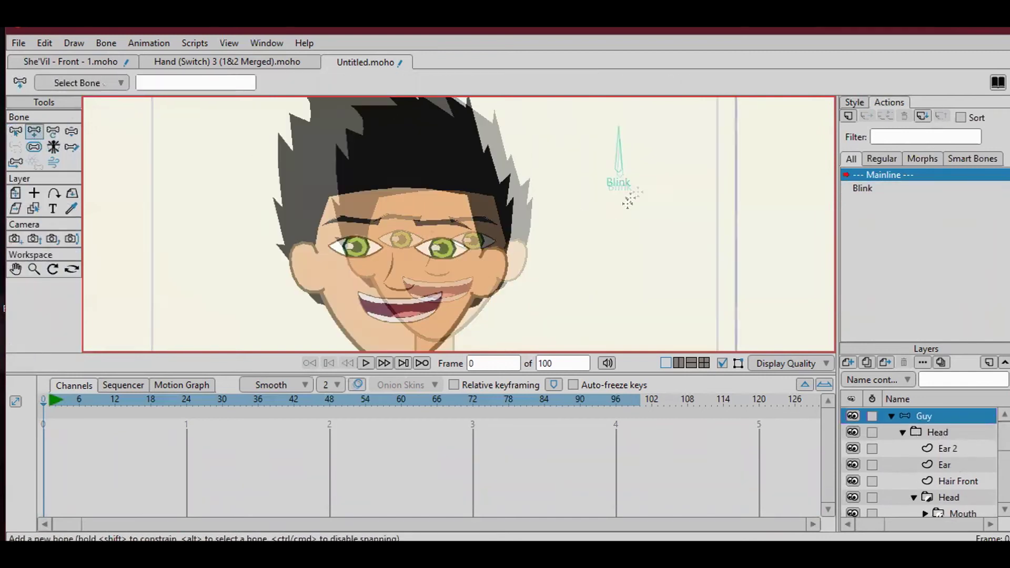
click(106, 43)
click(158, 309)
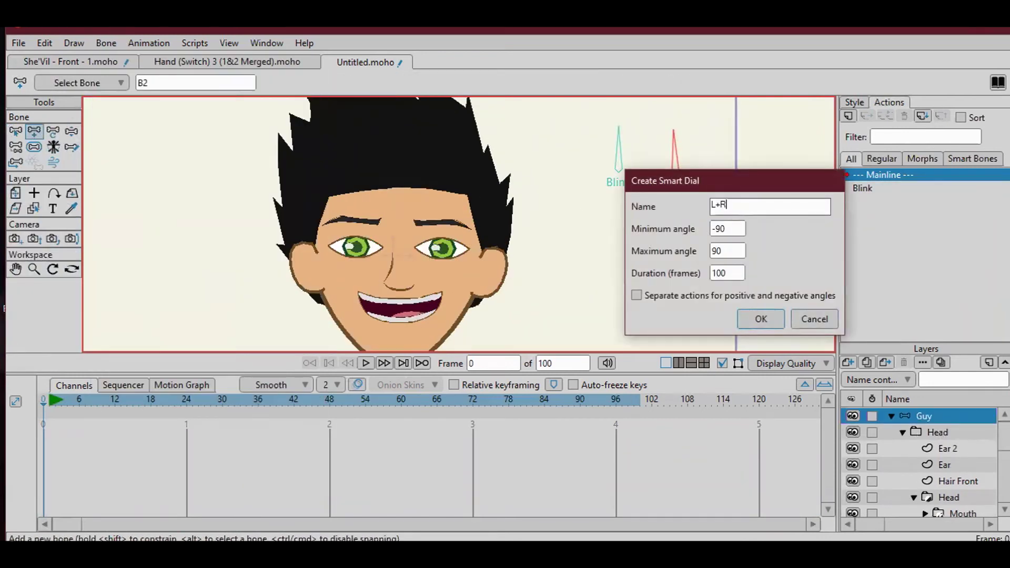
key(Return)
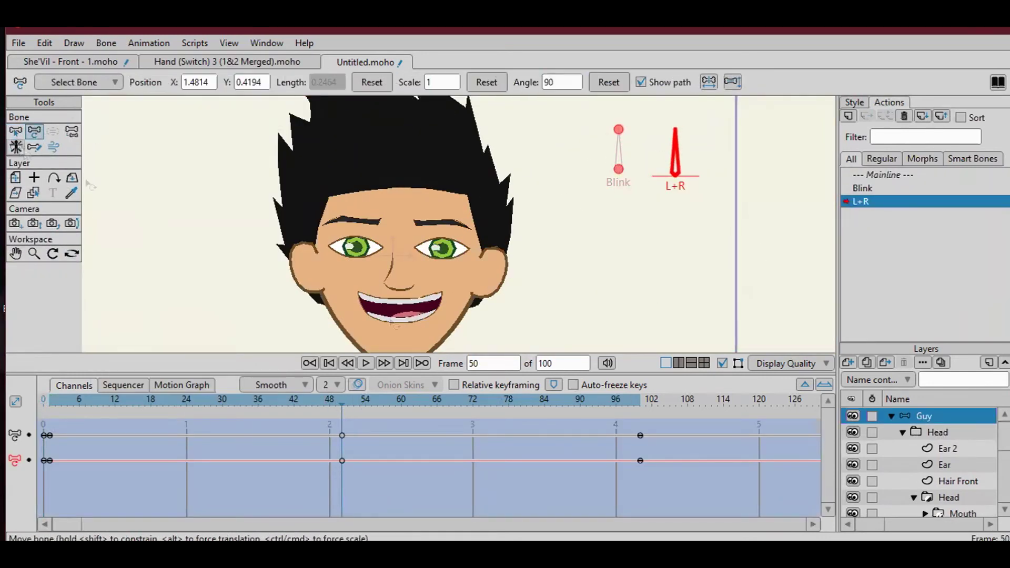
In the L+R action, shift eye 2's iris group to one eye corner at frame 1 and to the opposite corner at frame 100.
ctrl+alt+click(443, 245)
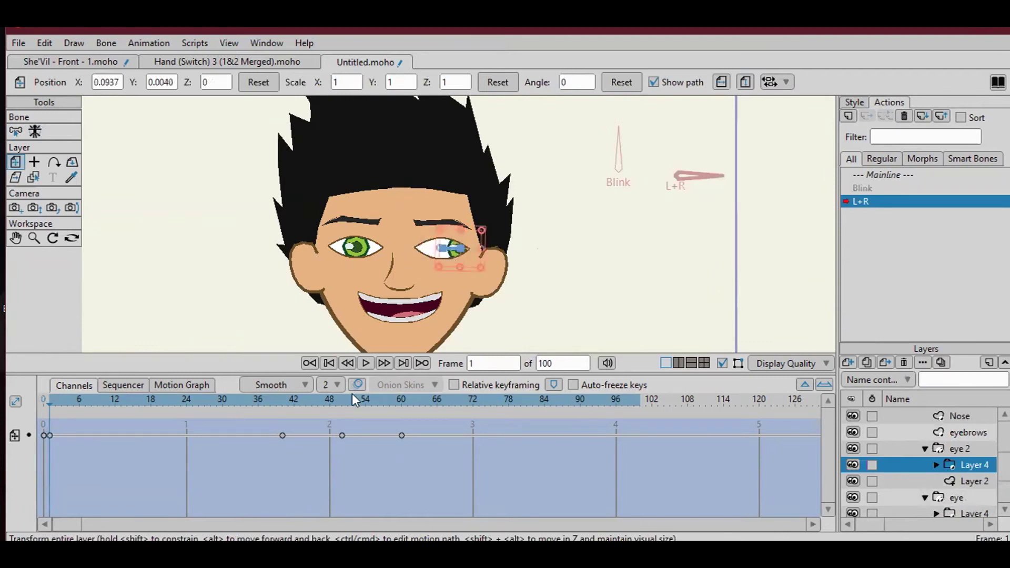
key(ctrl+shift+Right)
scroll(429, 252, up, 3)
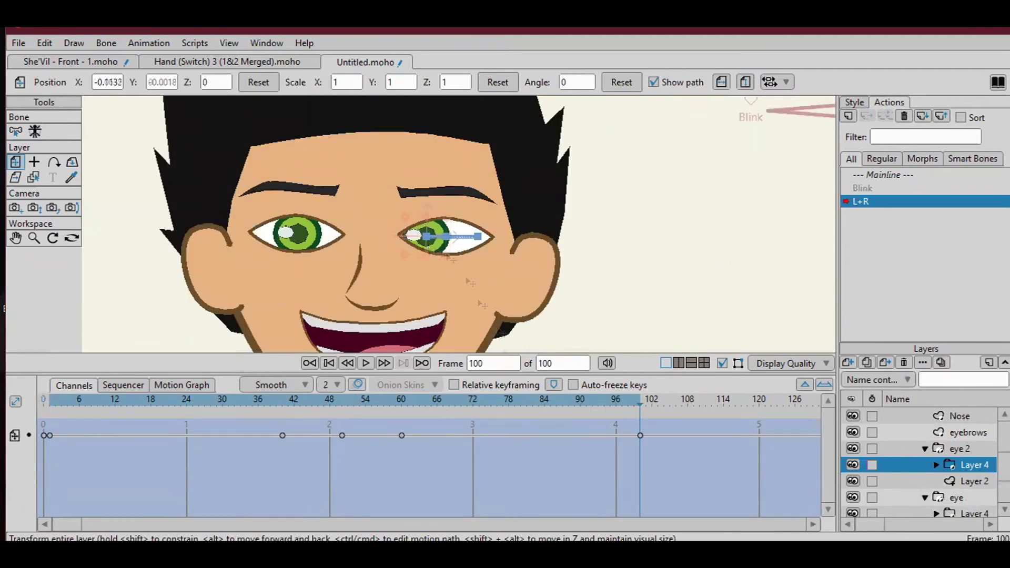
click(52, 413)
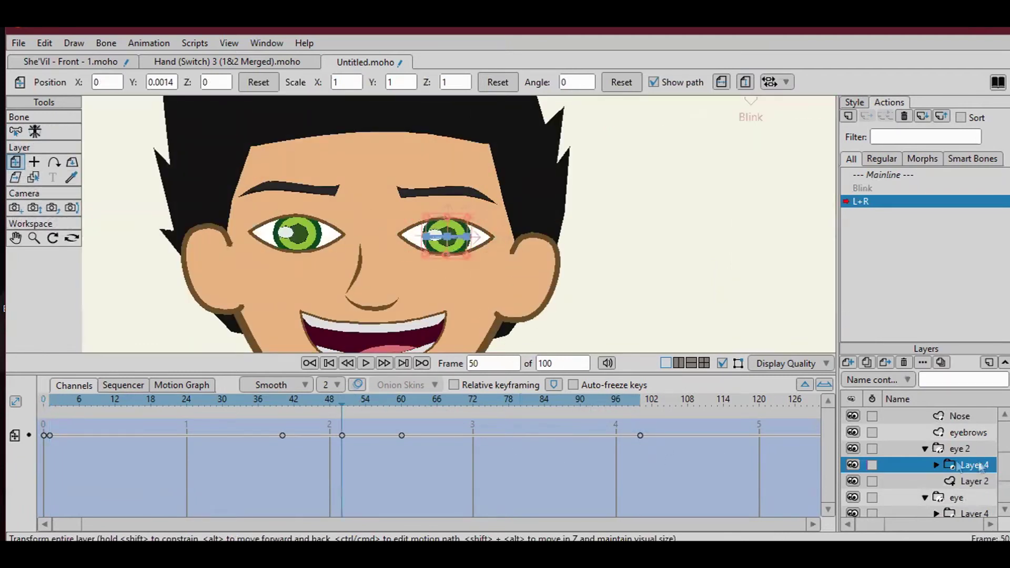
Key the other eye's iris group at frames 1 and 100 to match, and return to the Mainline action to test the dial.
click(342, 400)
click(52, 410)
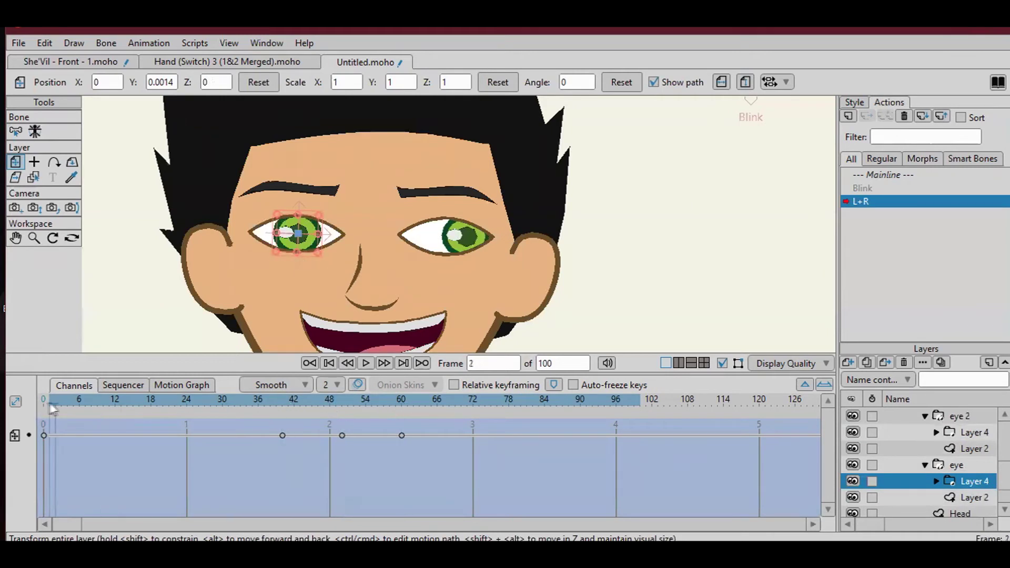
key(shift+period)
double_click(885, 175)
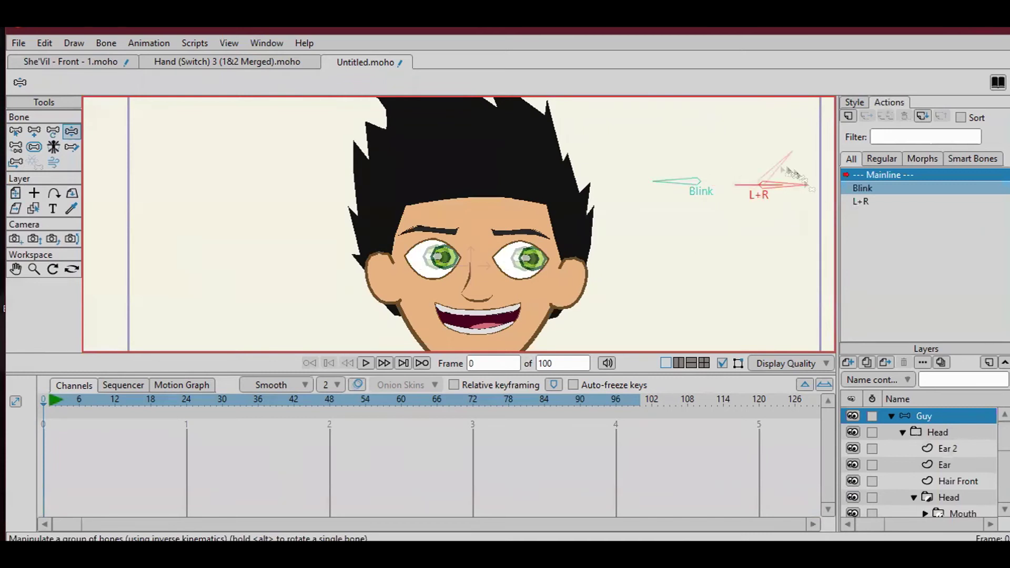
Duplicate the Mouth group as Closed and put both mouth groups into a new group layer.
click(961, 514)
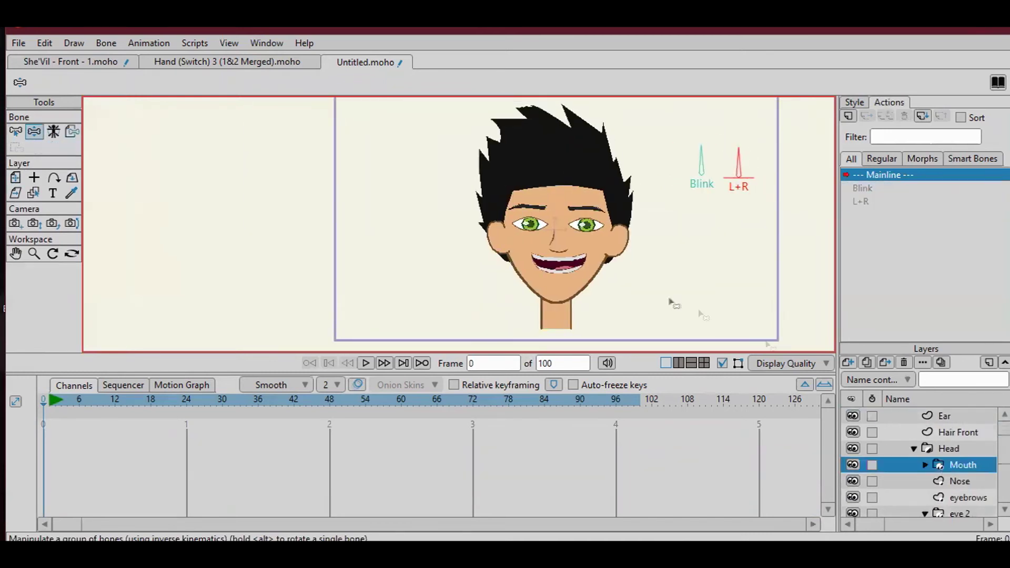
scroll(678, 295, up, 3)
right_click(961, 465)
click(919, 311)
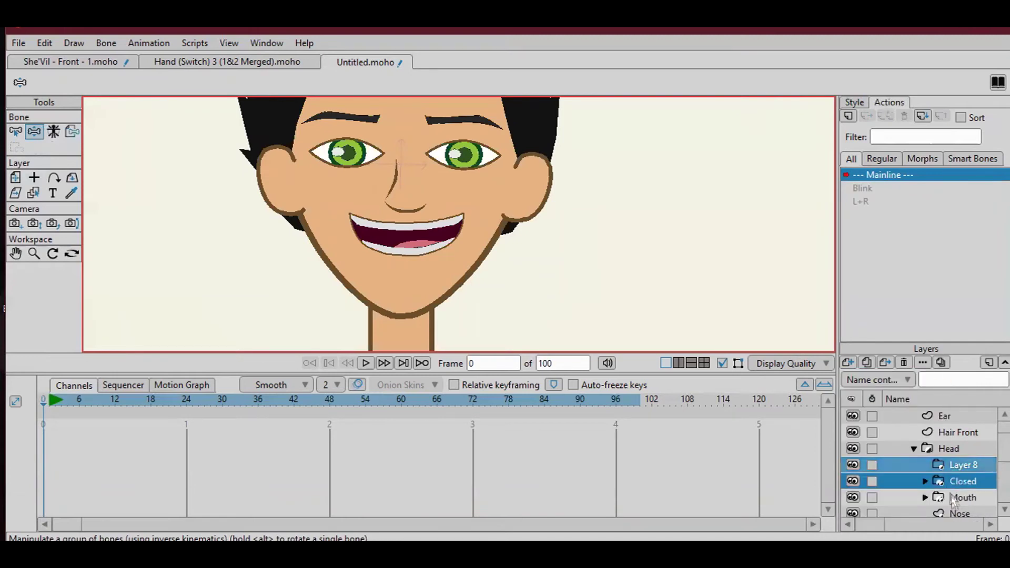
Name the new group layer Mouth Switch and convert it to a switch layer.
double_click(964, 465)
text(Mouth Switch)
key(Return)
right_click(961, 466)
click(885, 317)
Select the mouth outline inside the Mouth group and move its lip points closer together.
click(973, 498)
click(937, 497)
scroll(937, 502, down, 1)
click(979, 497)
scroll(523, 271, up, 2)
key(g)
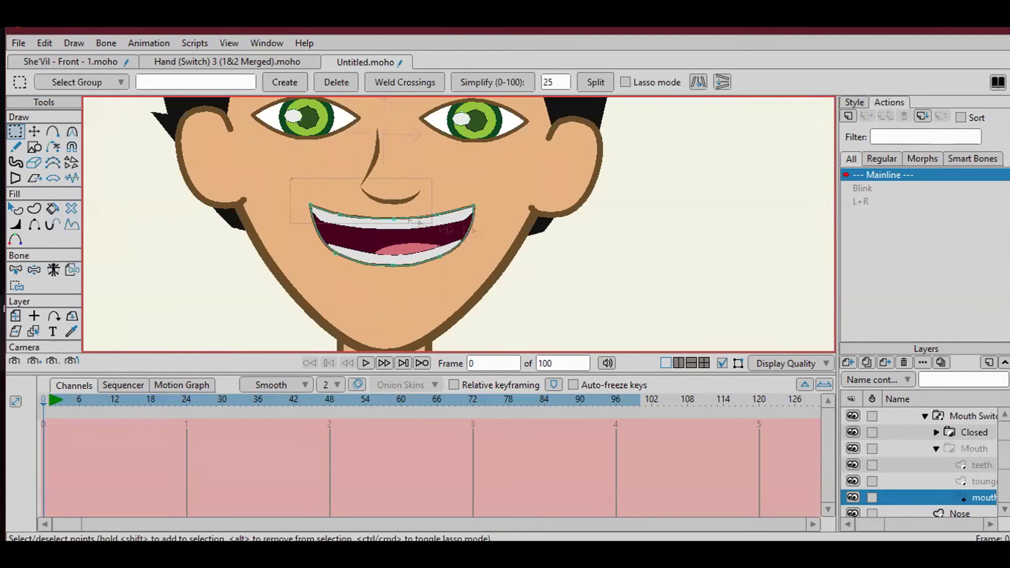
key(t)
scroll(418, 232, up, 3)
key(g)
drag(291, 240, 398, 266)
key(t)
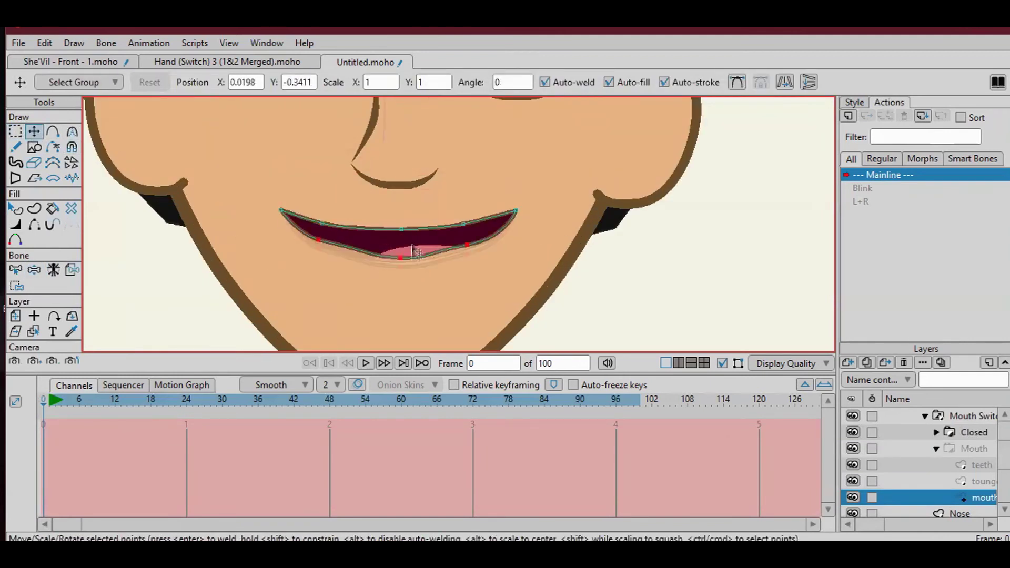
Flatten the mouth outline into a thin closed smile by adjusting its points and their curvature.
scroll(481, 277, up, 1)
key(c)
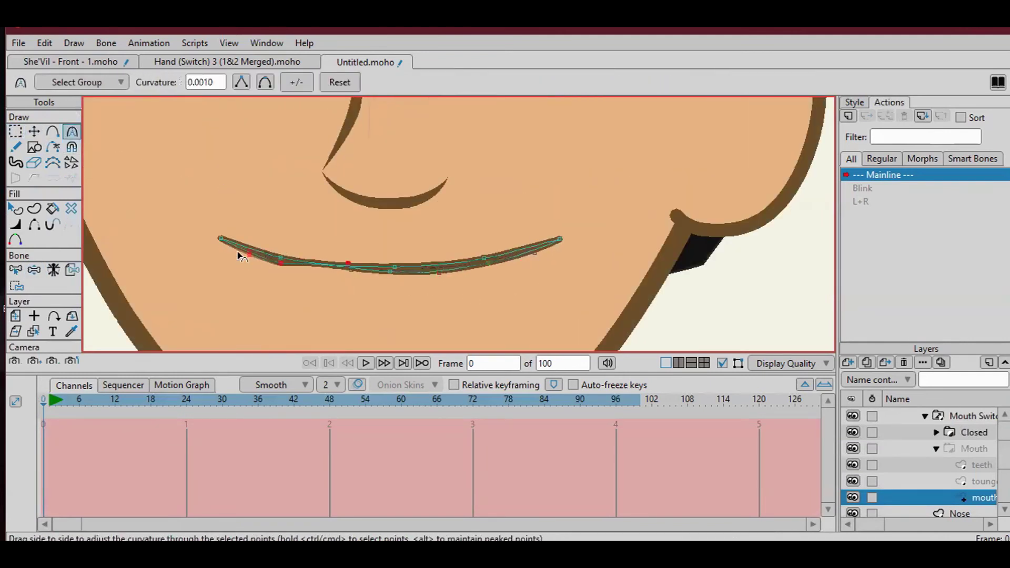
key(t)
scroll(492, 281, down, 2)
click(937, 448)
Rename the open mouth group as Open and the flattened mouth group as Closed.
click(973, 432)
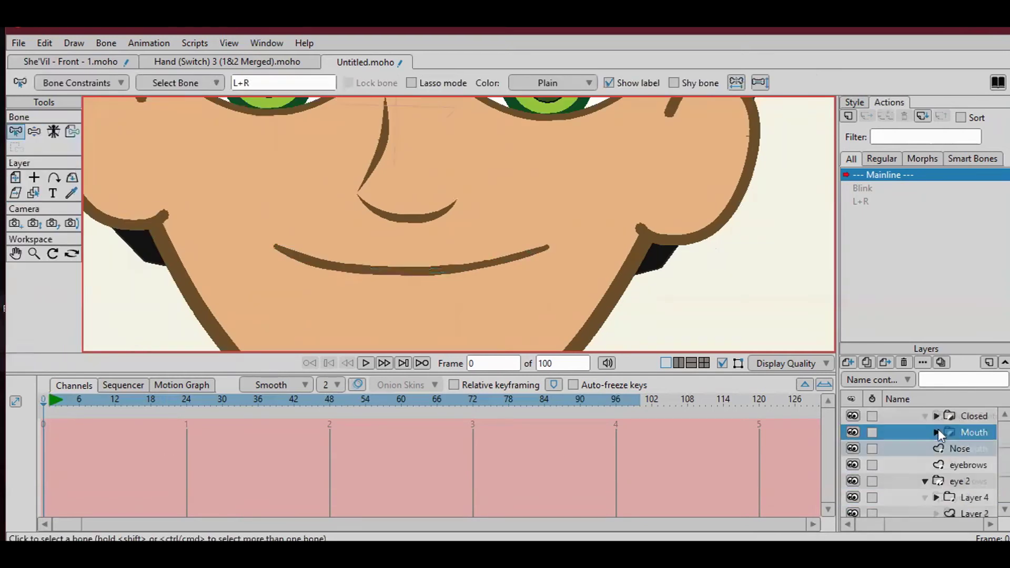
double_click(974, 432)
text(Open)
key(Return)
double_click(974, 448)
text(Closed)
key(Return)
double_click(970, 452)
key(Return)
Duplicate a mouth group inside Mouth Switch and reshape the copy's outline into a small round O mouth.
click(968, 432)
click(958, 447)
click(868, 362)
click(973, 497)
key(t)
mouse_move(538, 208)
mouse_down()
mouse_move(563, 262)
mouse_move(462, 283)
mouse_up()
scroll(465, 304, down, 2)
key(Up)
key(Up)
key(Up)
click(937, 448)
Enable interpolation of sub-layers in the Mouth Switch layer's switch settings.
click(966, 459)
click(959, 433)
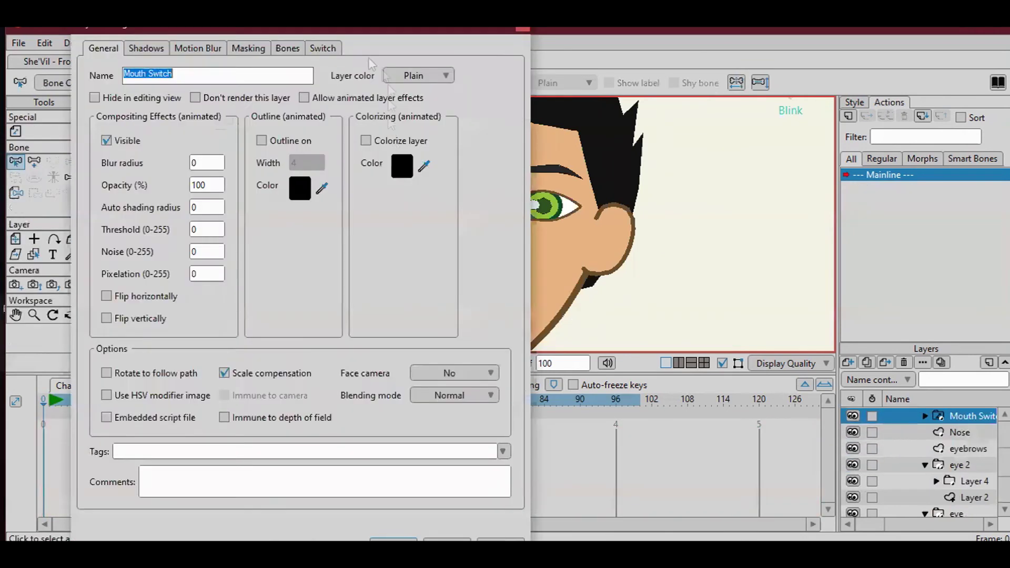
click(325, 45)
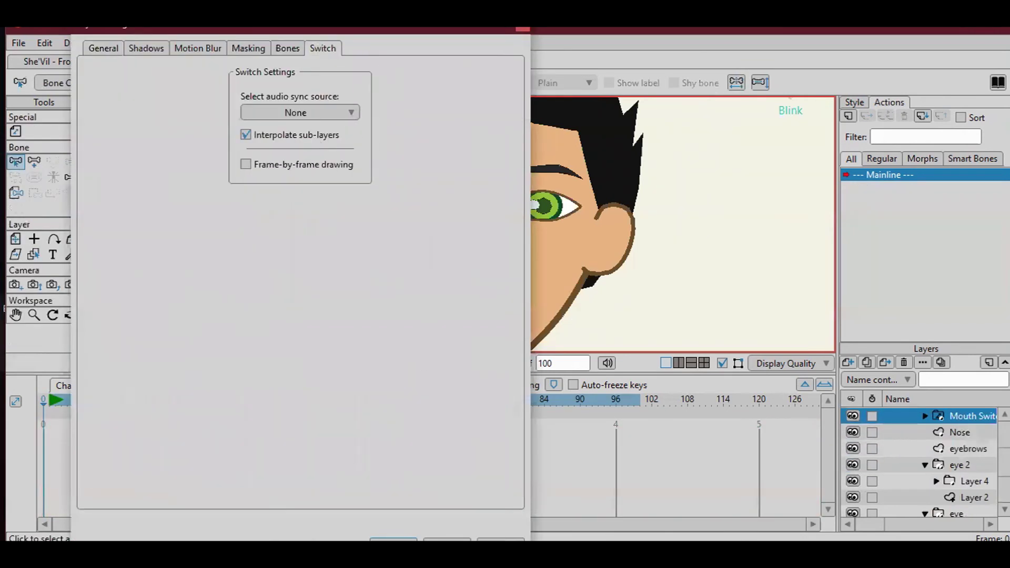
key(Return)
Key a mouth shape on the Mouth Switch layer at frames 1, 9 and 11.
click(49, 413)
right_click(959, 417)
click(821, 317)
click(97, 400)
right_click(959, 416)
click(821, 317)
click(109, 400)
right_click(959, 417)
click(870, 304)
Key further mouth shapes on Mouth Switch at frames 13 and 15, and scrub through the mouth movement.
click(121, 400)
right_click(968, 412)
click(821, 316)
click(133, 400)
right_click(967, 416)
click(819, 291)
click(822, 317)
click(119, 418)
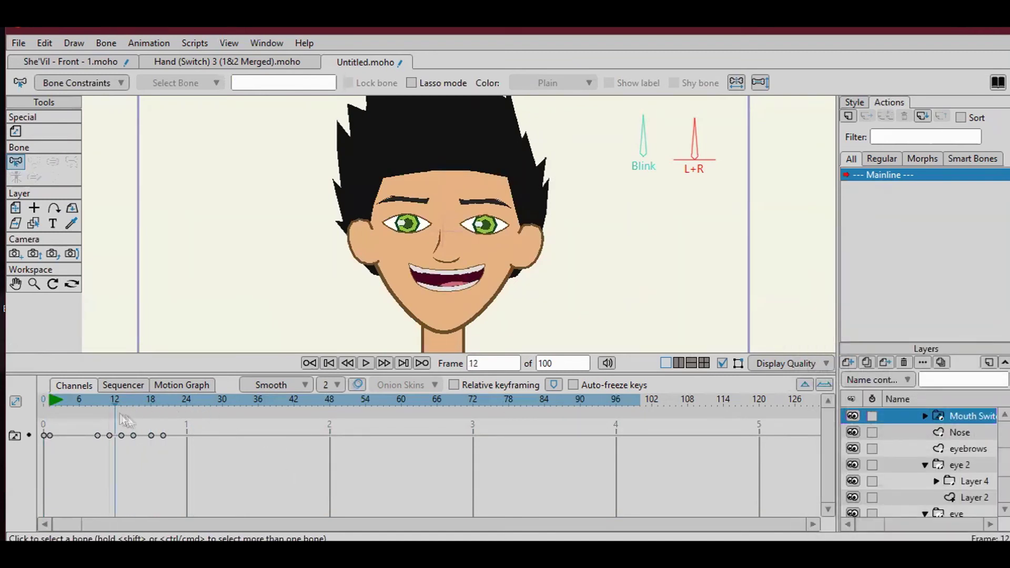
Key mouth shapes on Mouth Switch at frames 31, 36 and 39, and play back the animation.
click(229, 400)
right_click(959, 416)
click(854, 315)
click(259, 400)
right_click(959, 416)
click(818, 291)
click(276, 400)
right_click(958, 417)
click(867, 304)
click(366, 363)
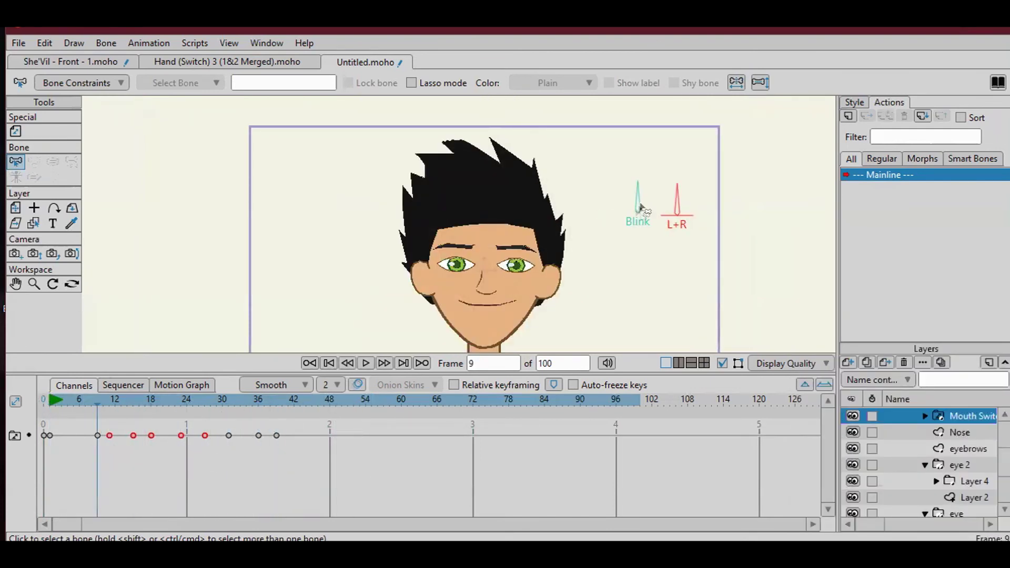
Animate a blink with the Blink bone on the Guy layer, play it back and move its keyframes along the timeline.
click(940, 412)
click(863, 188)
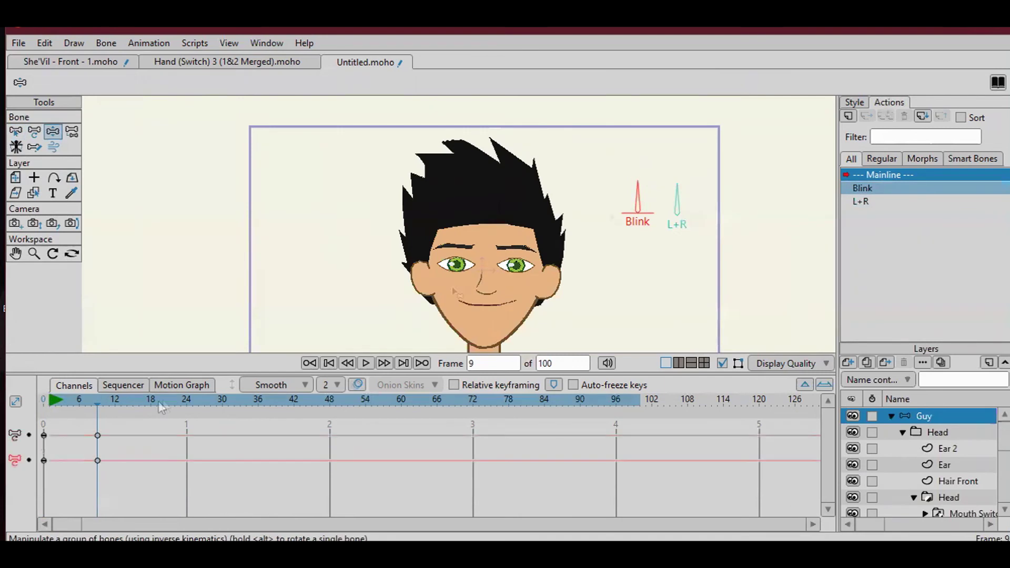
click(366, 363)
drag(115, 460, 157, 461)
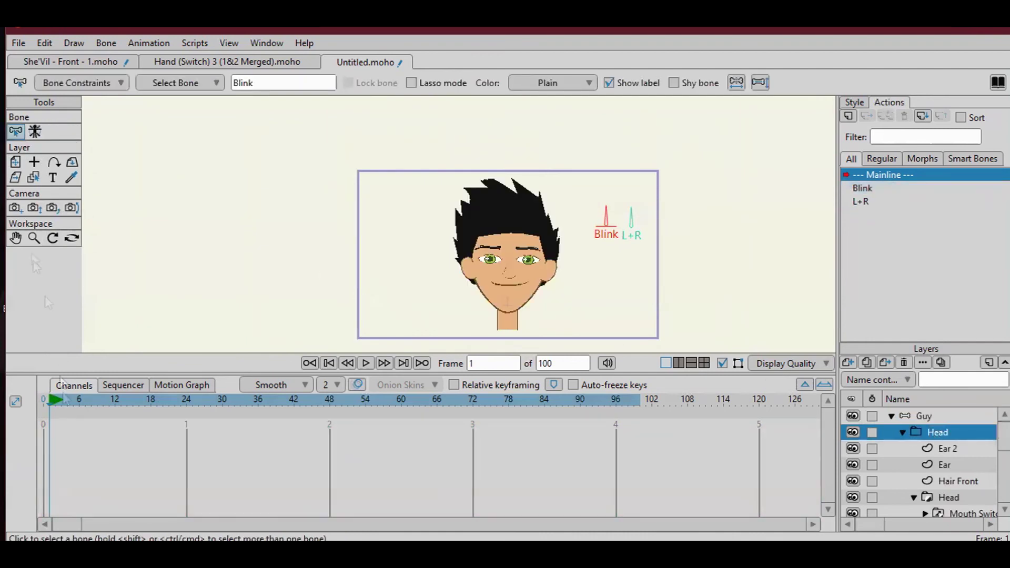
Animate a slight tilt of the Head group with rotation keys at frames 13 and 18, and play it back.
key(m)
key(space)
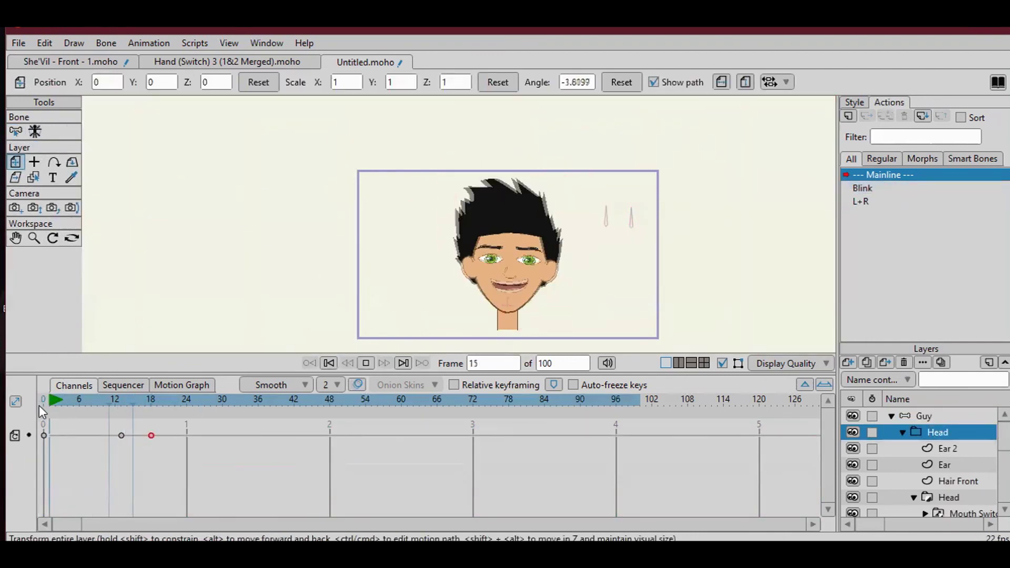
key(space)
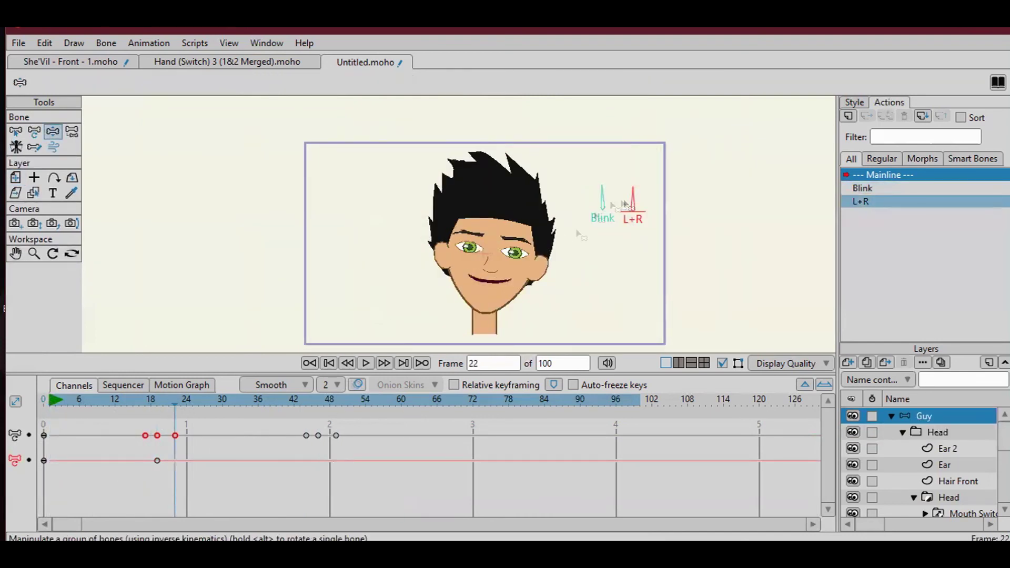
Key wide, sideways-looking eyes with the Blink and L+R bones at frame 65, and switch the mouth to O.
click(307, 403)
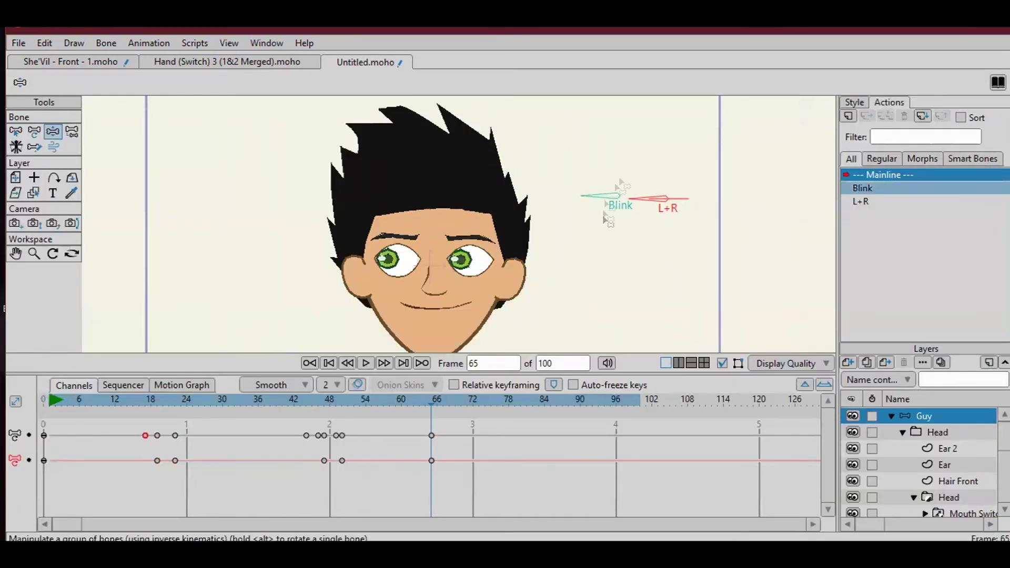
right_click(974, 513)
click(821, 303)
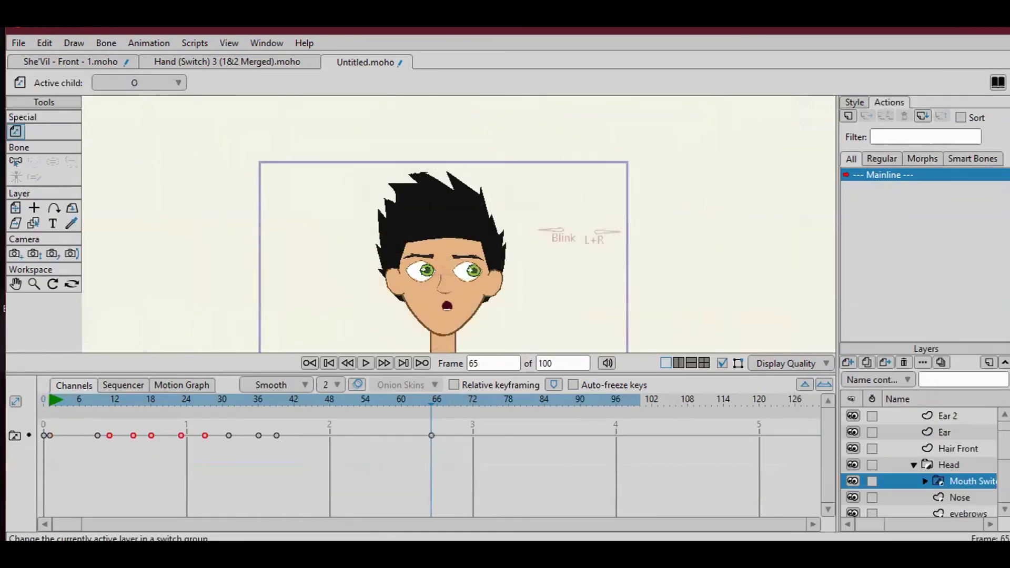